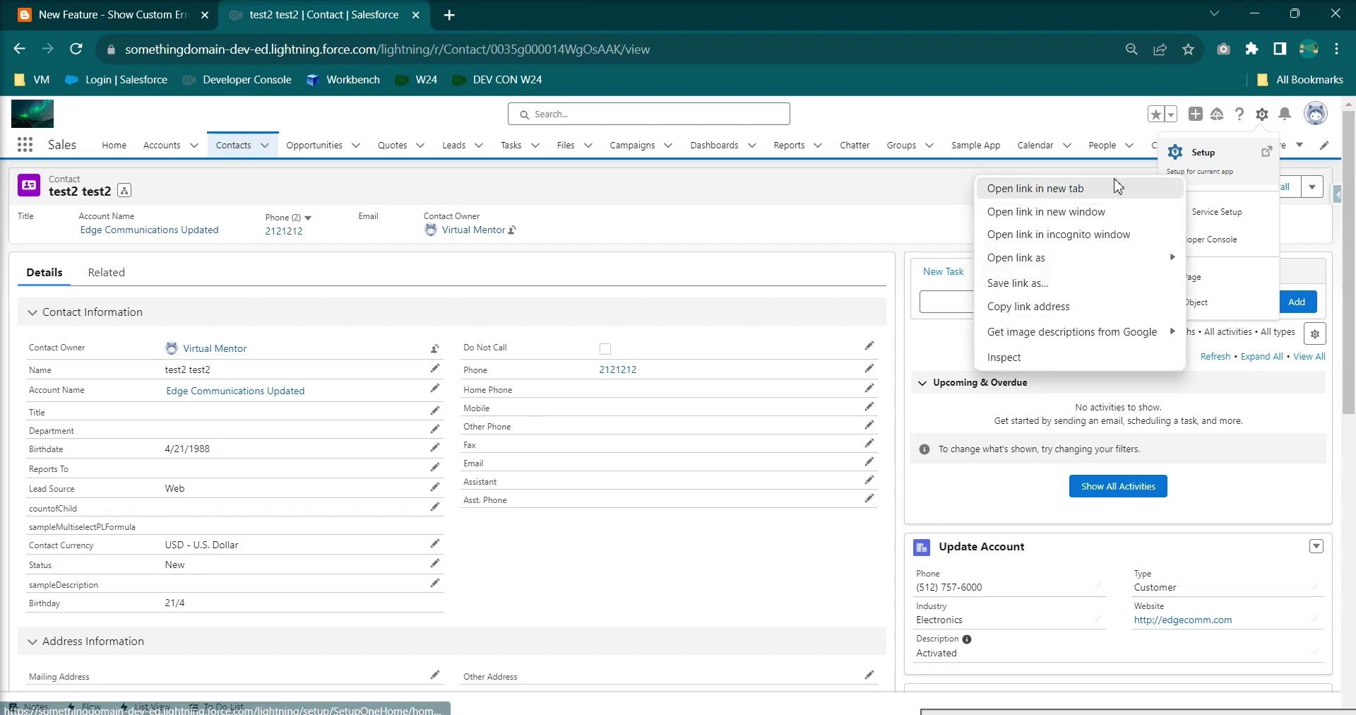
Step: Open Salesforce Setup and create a new record-triggered flow
click(515, 15)
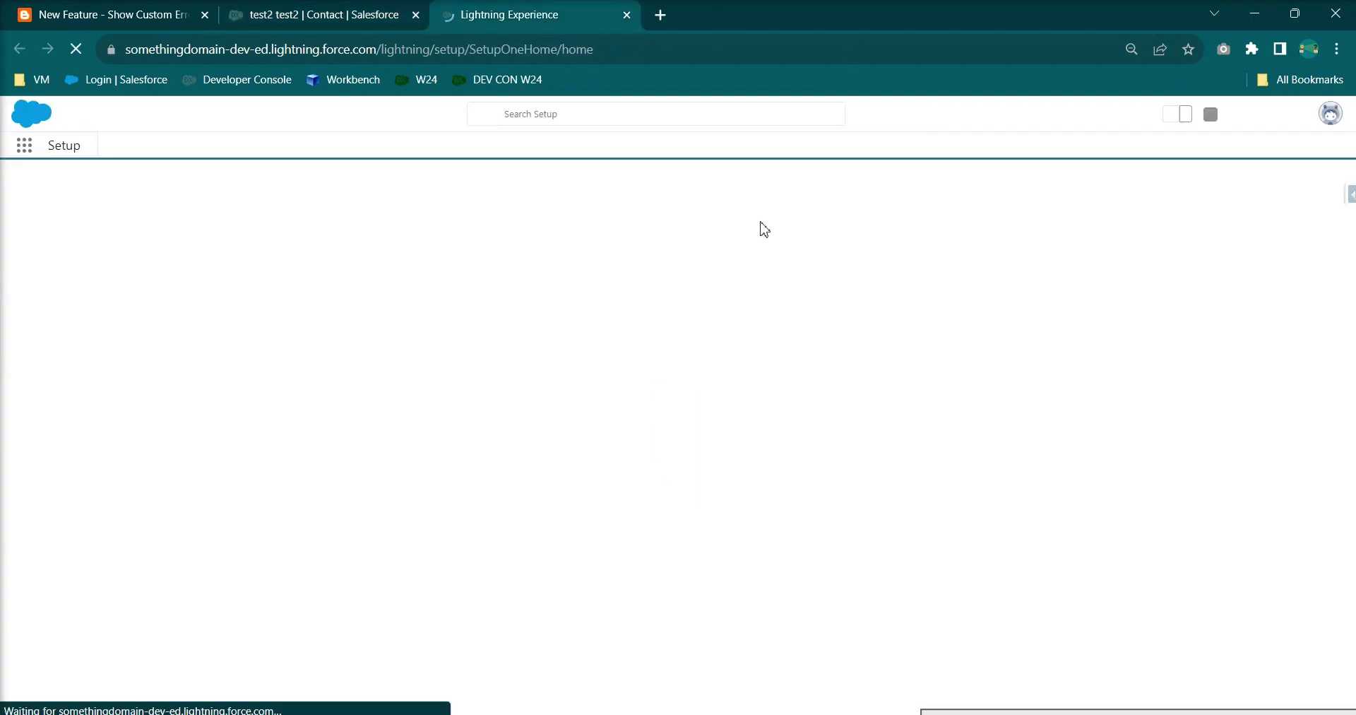
click(1295, 190)
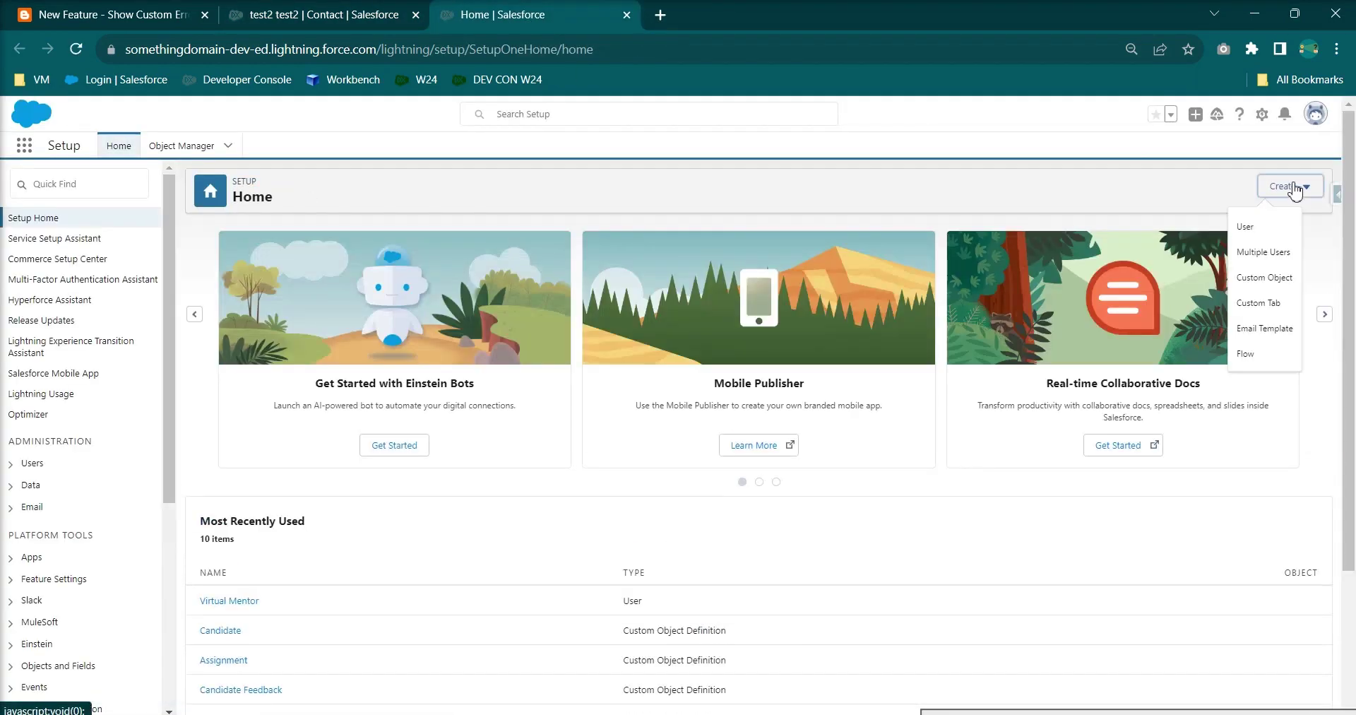
click(1254, 355)
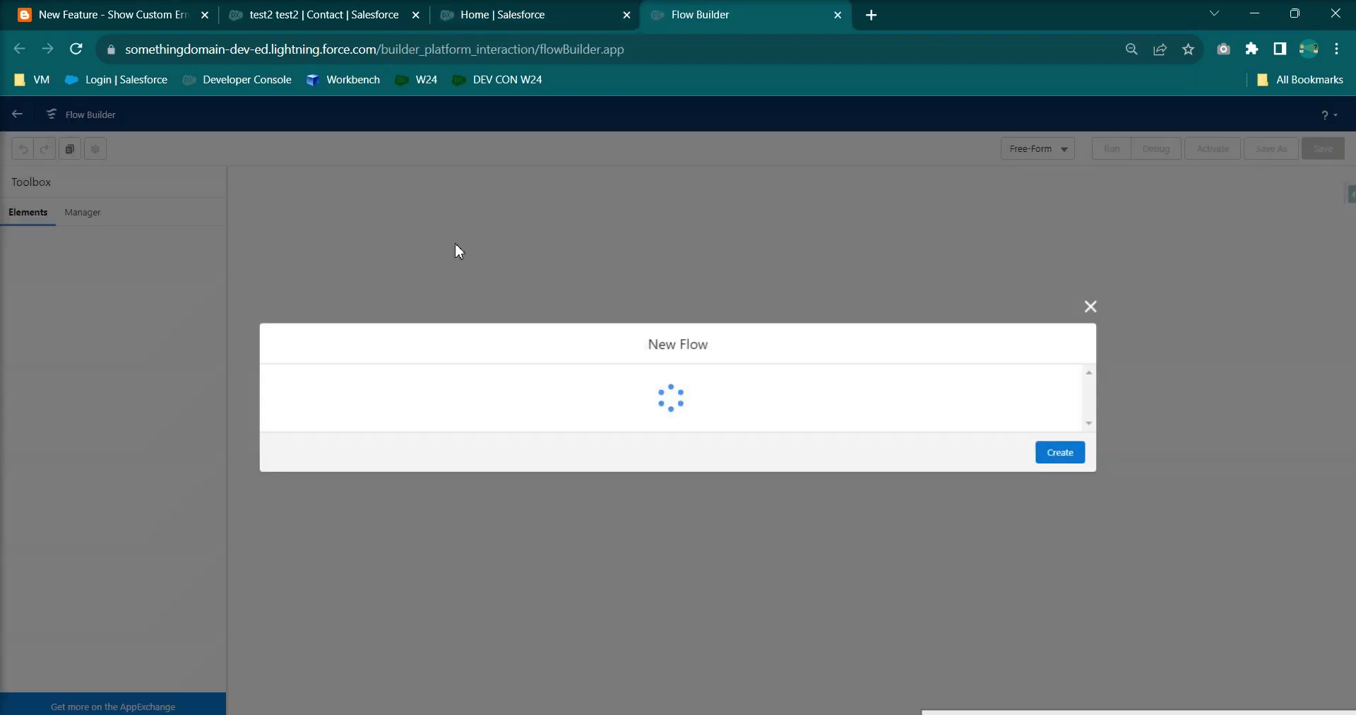
click(734, 353)
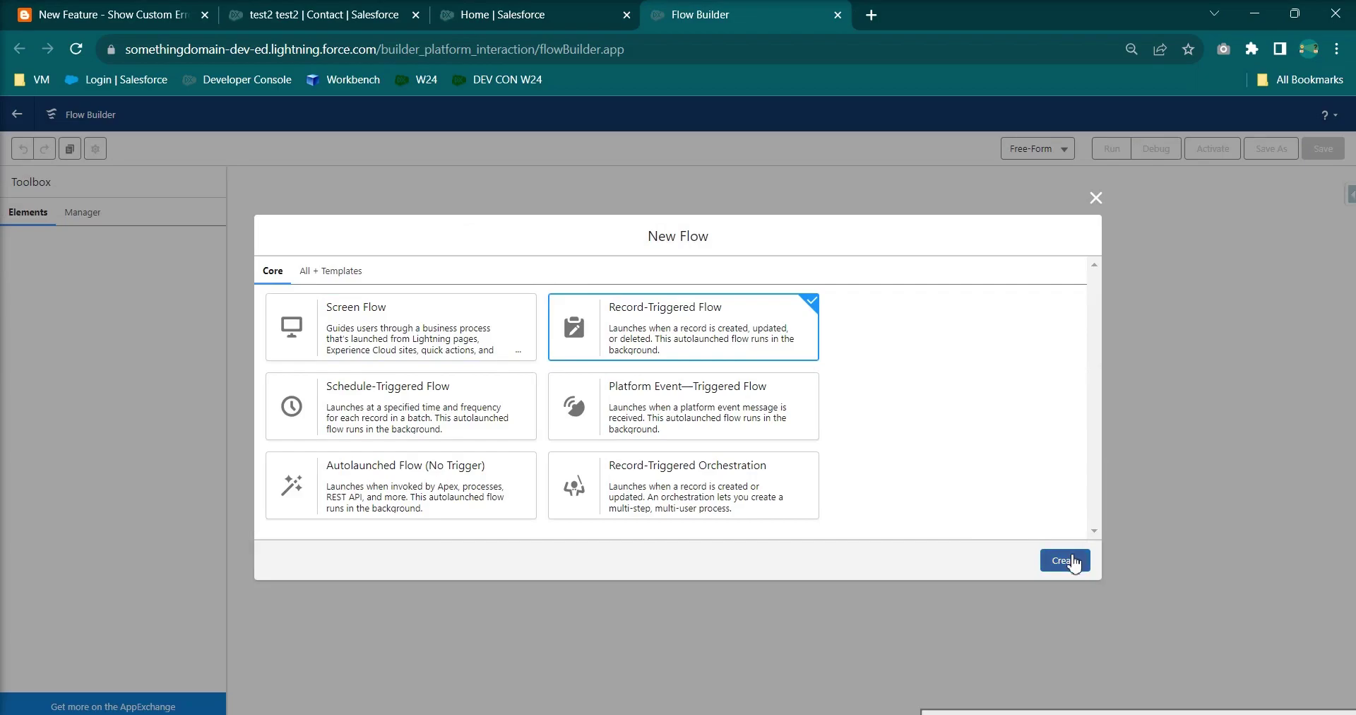
click(1063, 556)
Step: Consult the Scenario2 trigger requirements on the tutorial blog and set the flow's triggering object to Contact
click(152, 21)
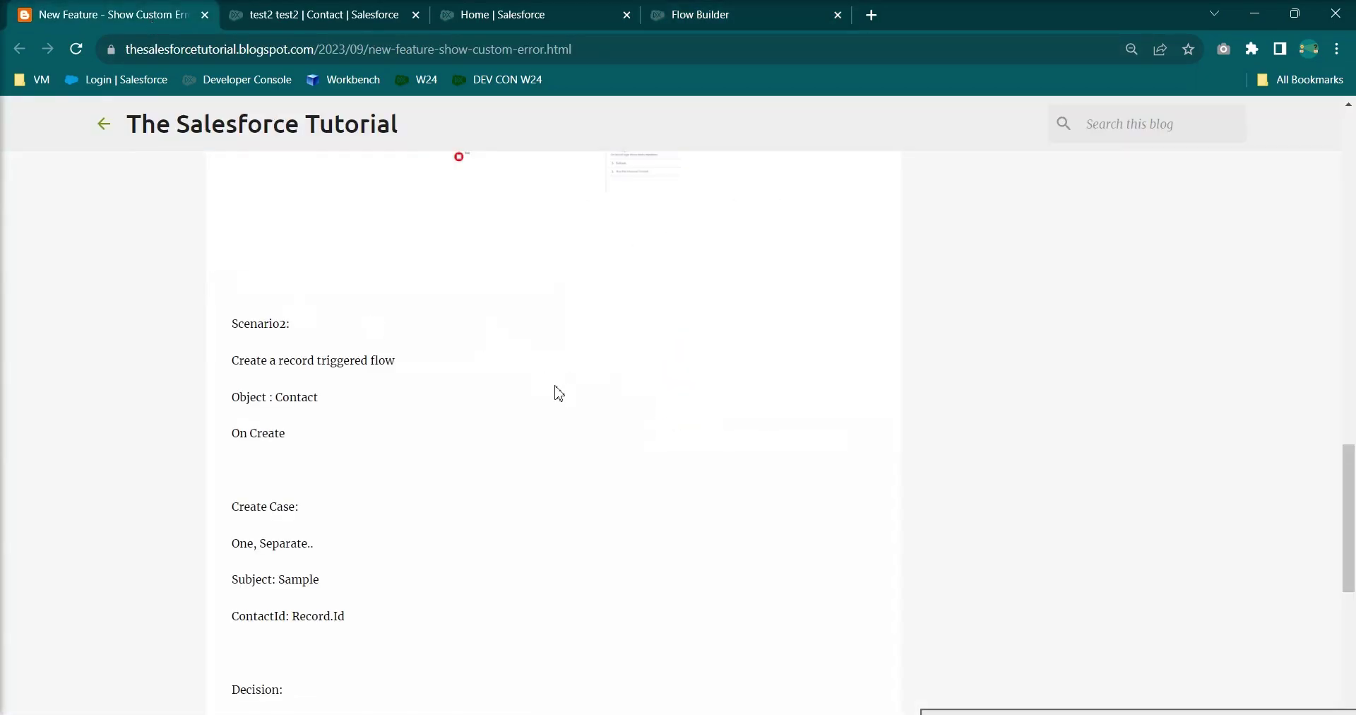
drag(244, 359, 378, 432)
click(701, 25)
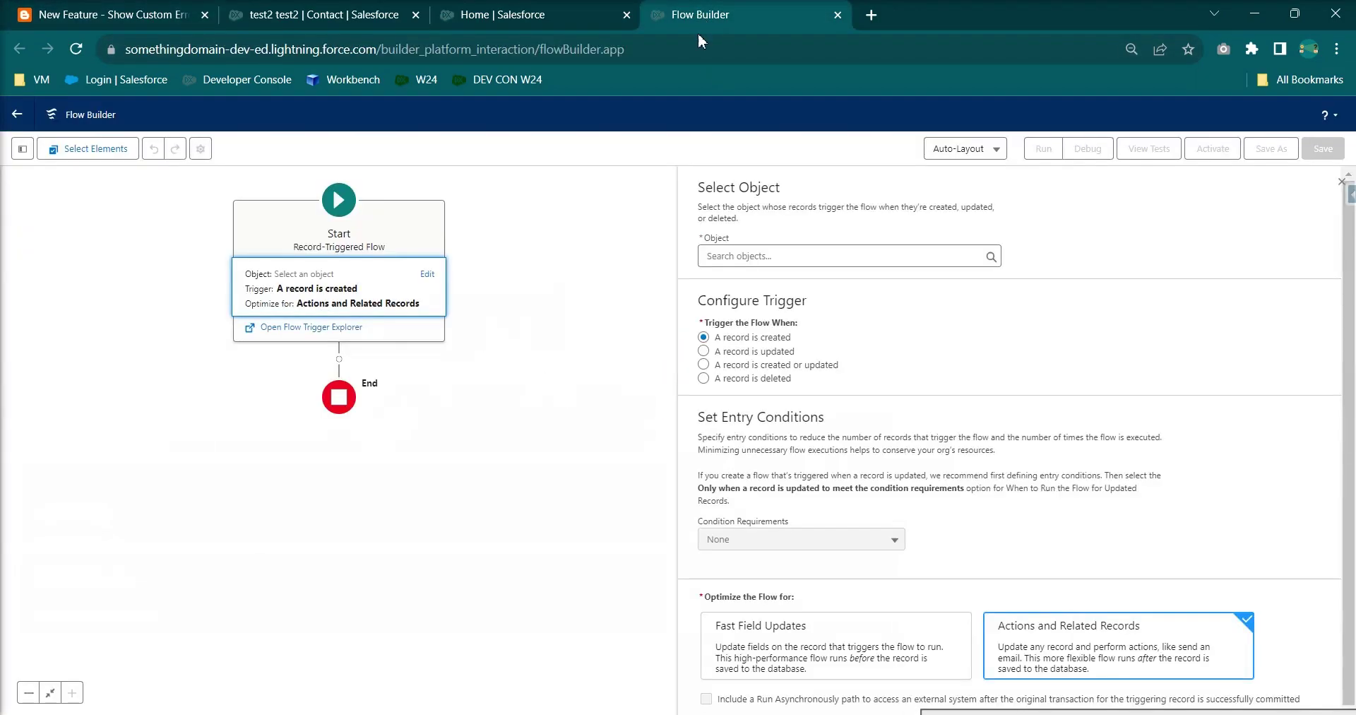
click(810, 257)
text(co)
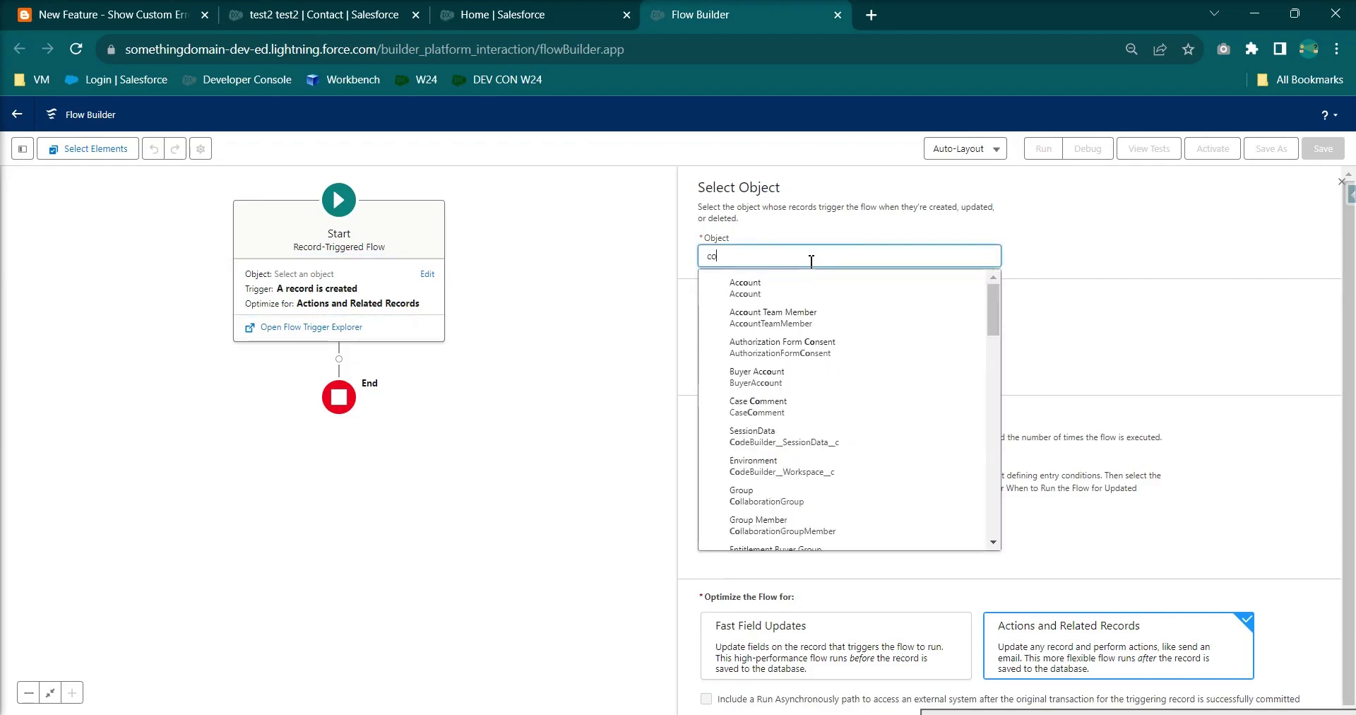
text(ntact)
click(884, 289)
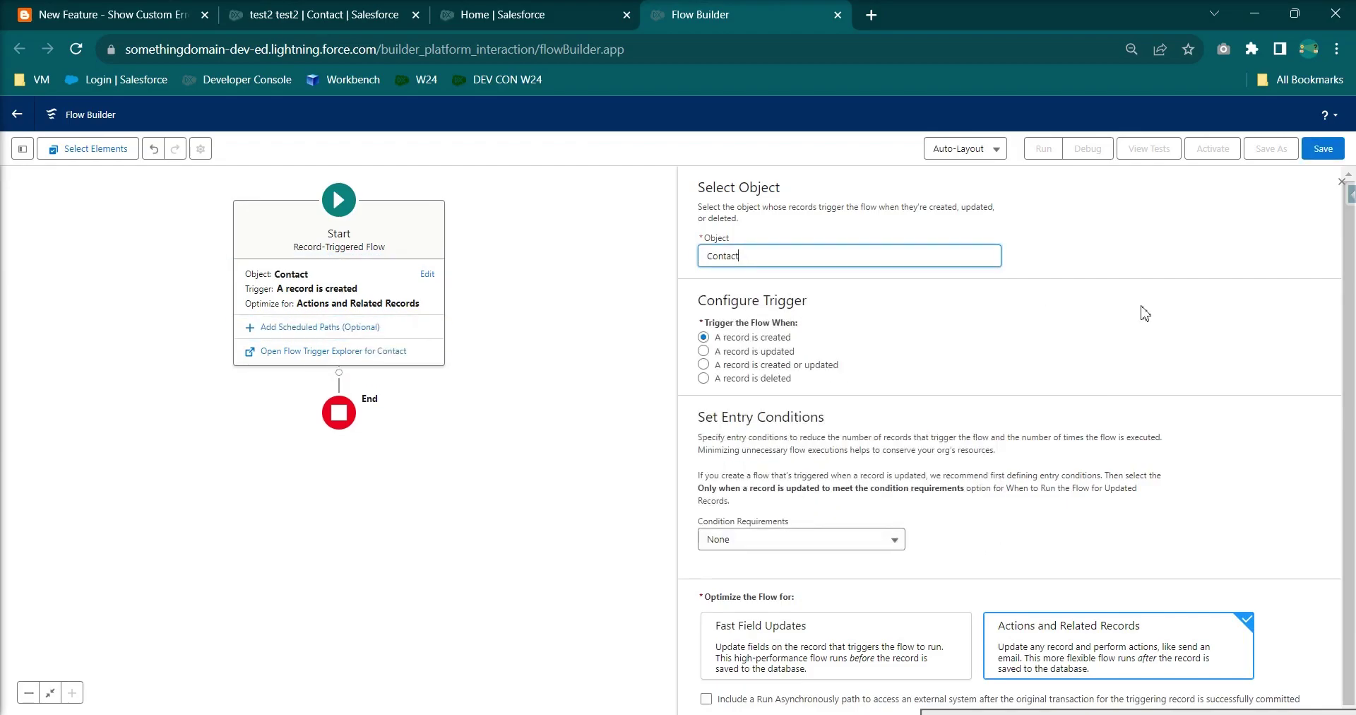
Step: Consult the blog's Create Case notes and add a Create Records element labelled Create Case after the flow's start
click(131, 15)
click(401, 454)
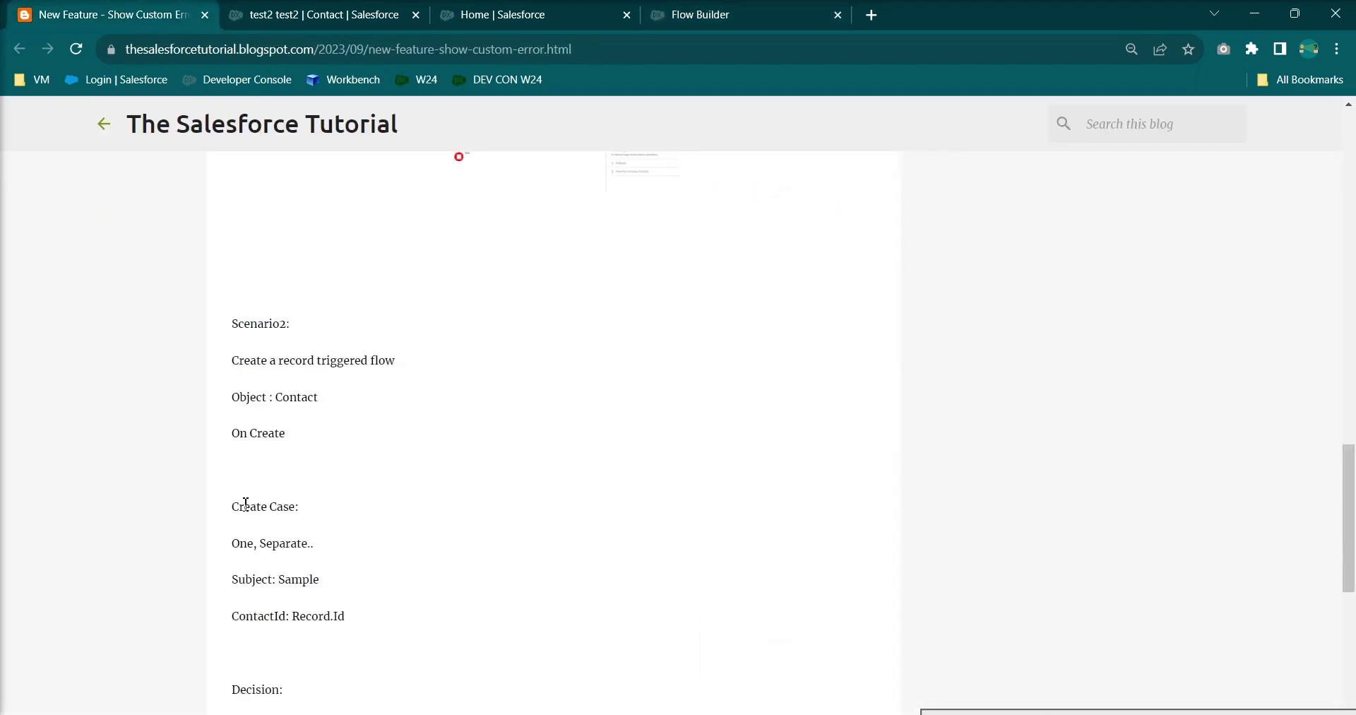
scroll(245, 502, down, 1)
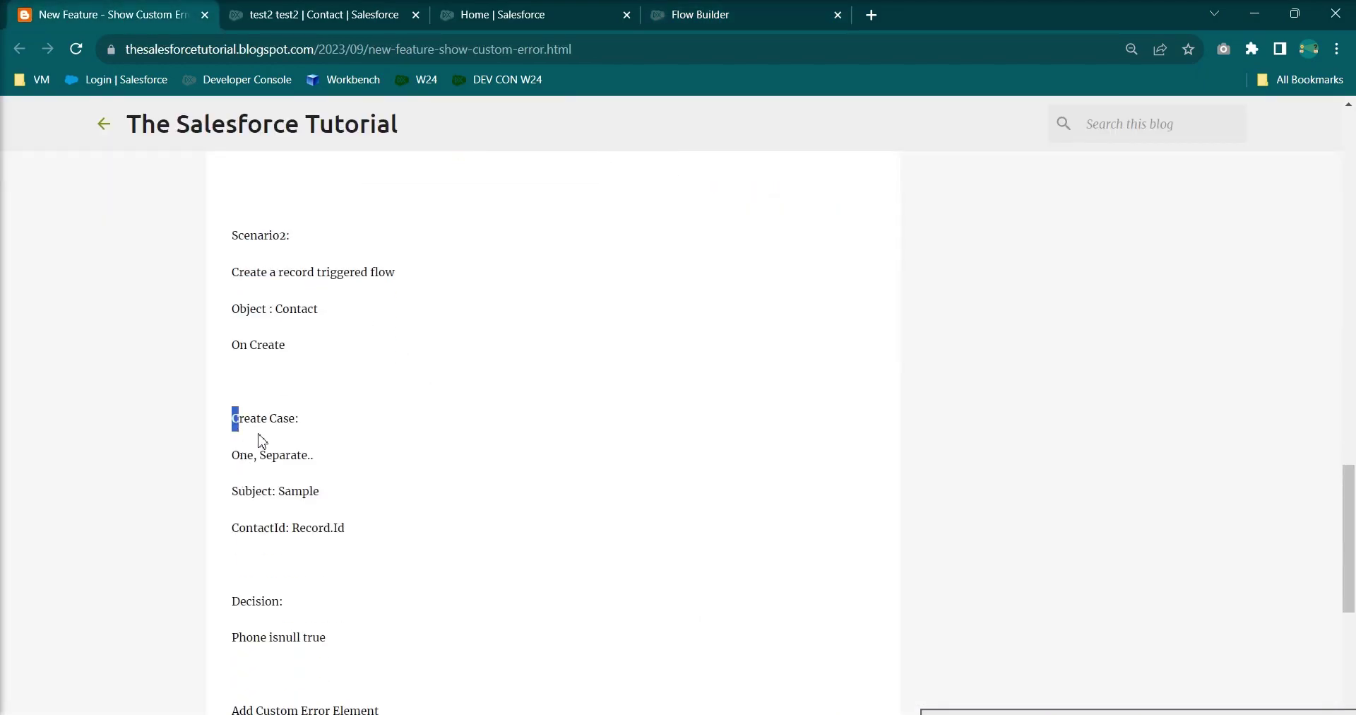
drag(238, 427, 345, 545)
click(731, 11)
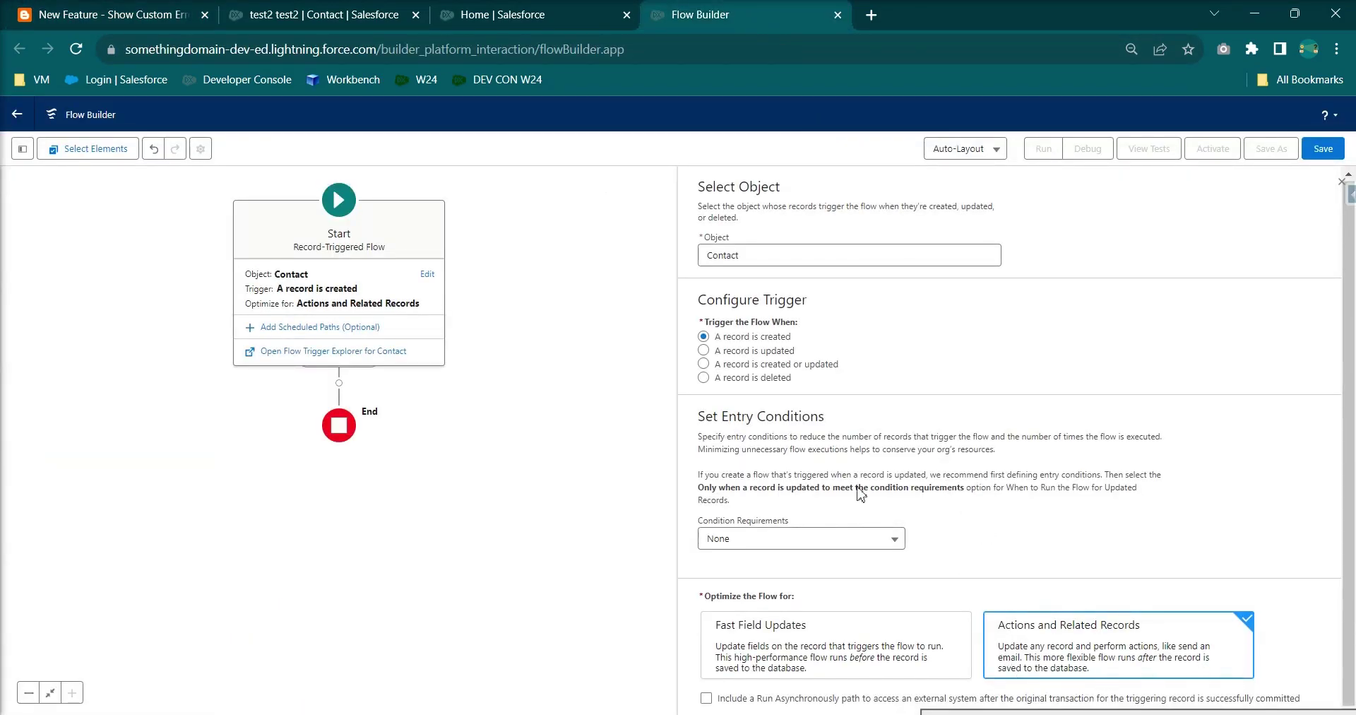
click(339, 382)
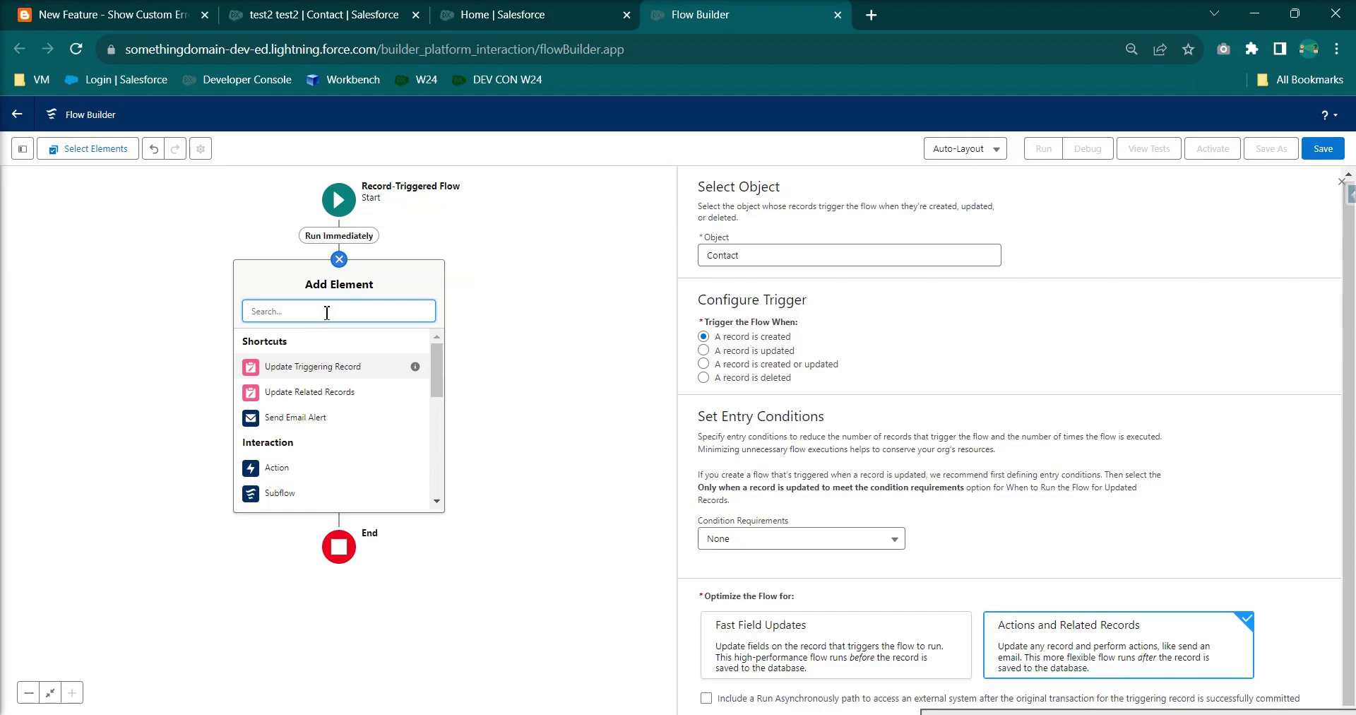
text(create)
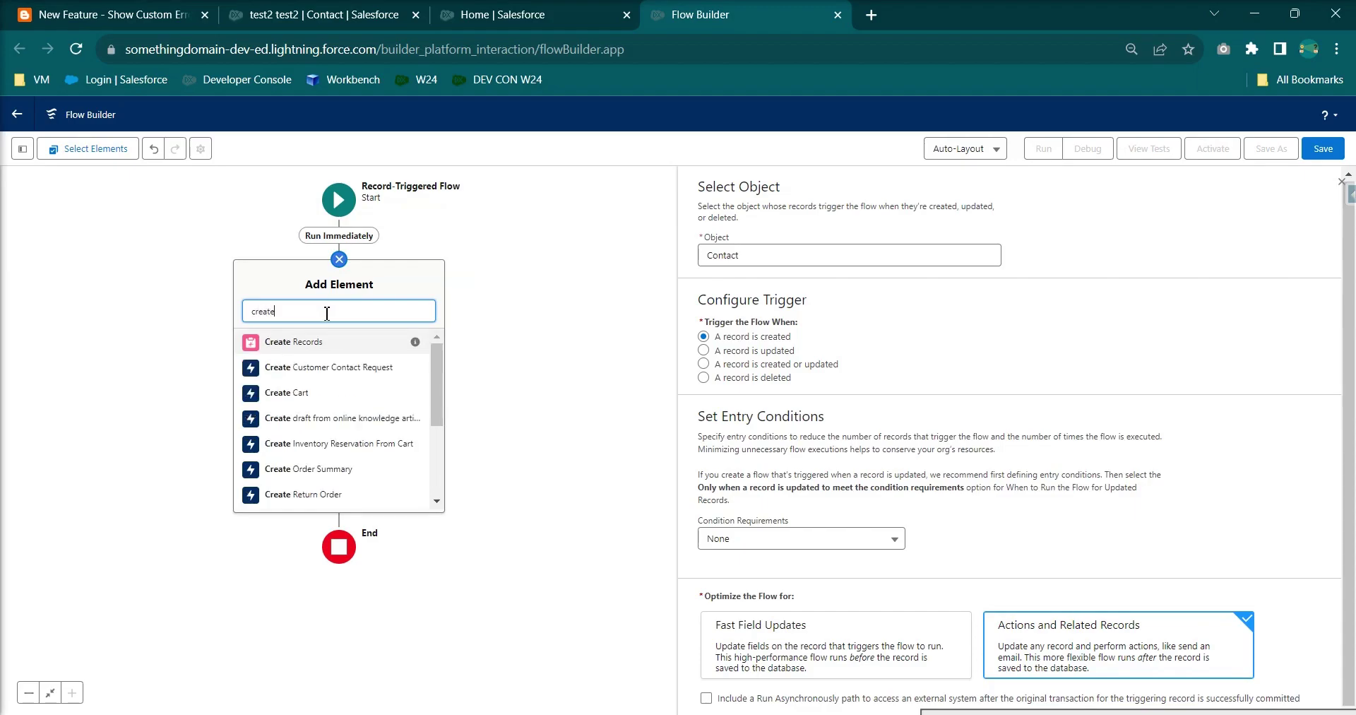
click(317, 348)
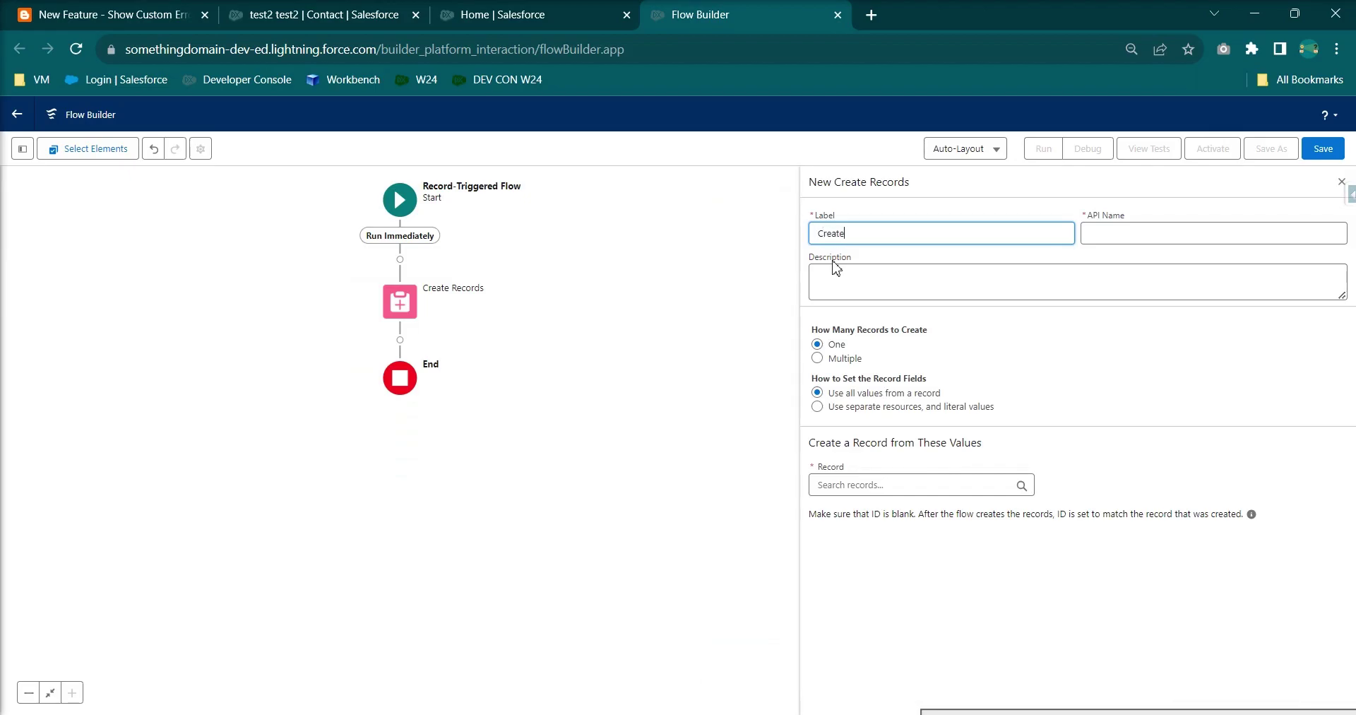
text(Create Case)
click(1132, 368)
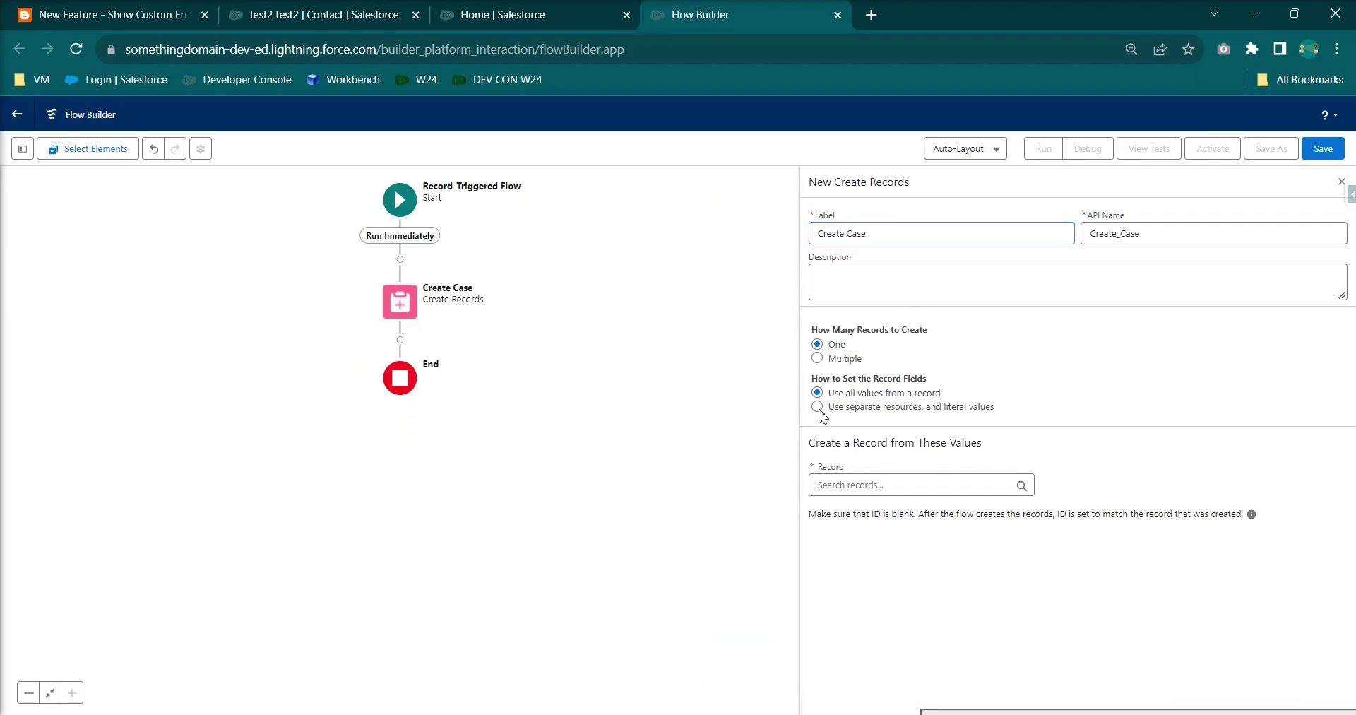
Step: Set the Create Case element to use separate resources and literal values, with Case as its object
click(818, 409)
click(883, 485)
text(Ca)
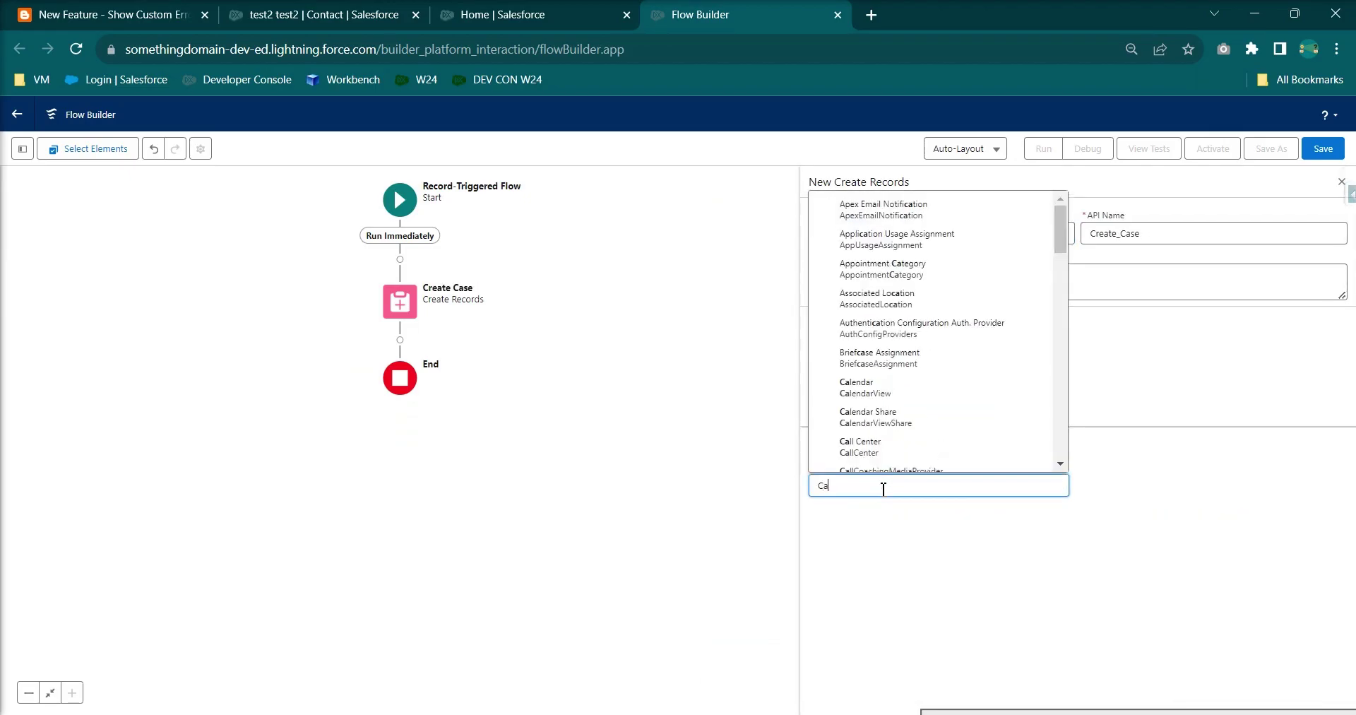
text(se)
click(921, 236)
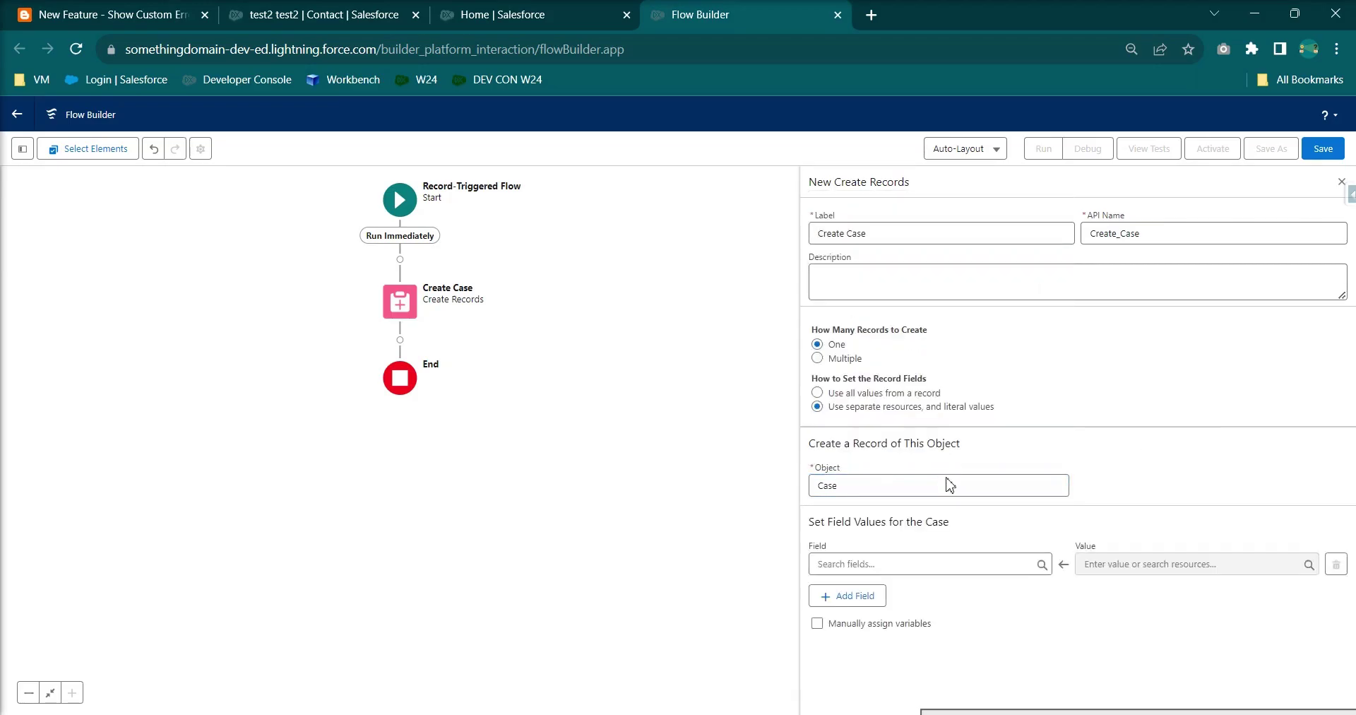
Step: Consult the blog's field values and set the new case's Subject to "sample case from contact"
click(106, 14)
click(436, 487)
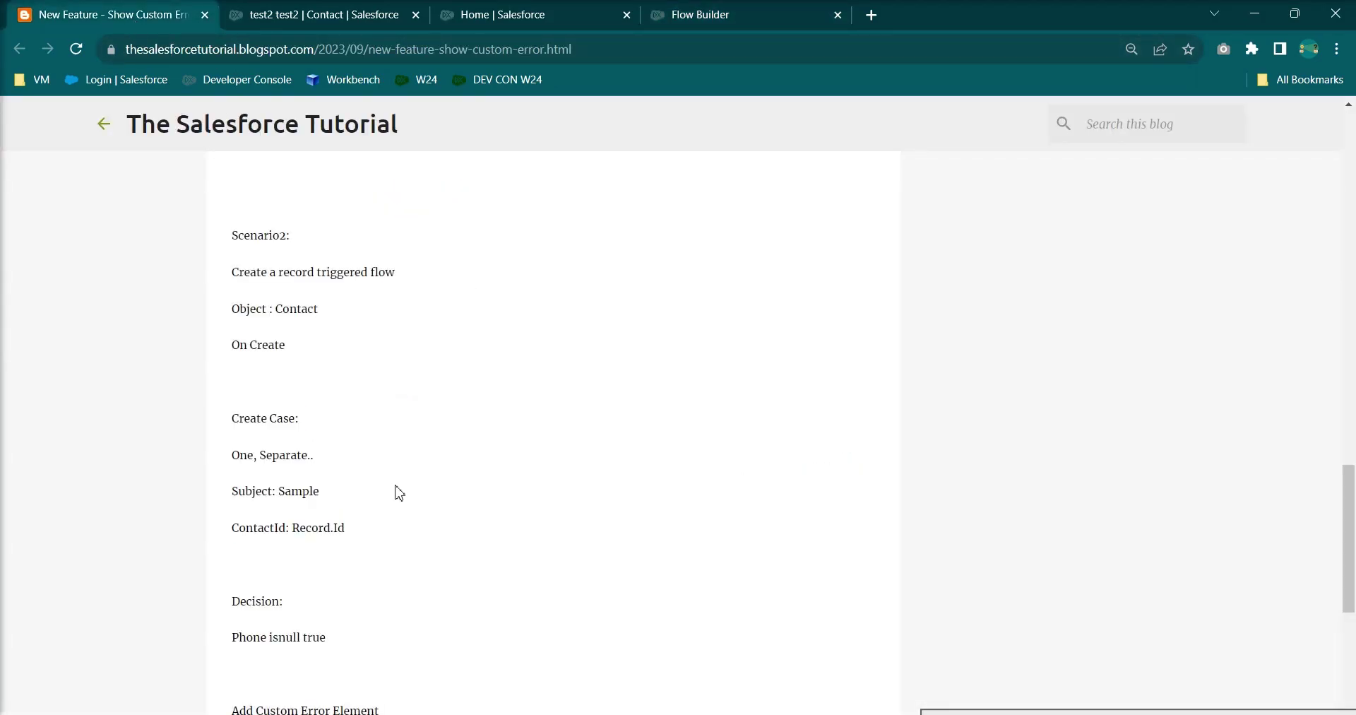
drag(274, 495, 347, 528)
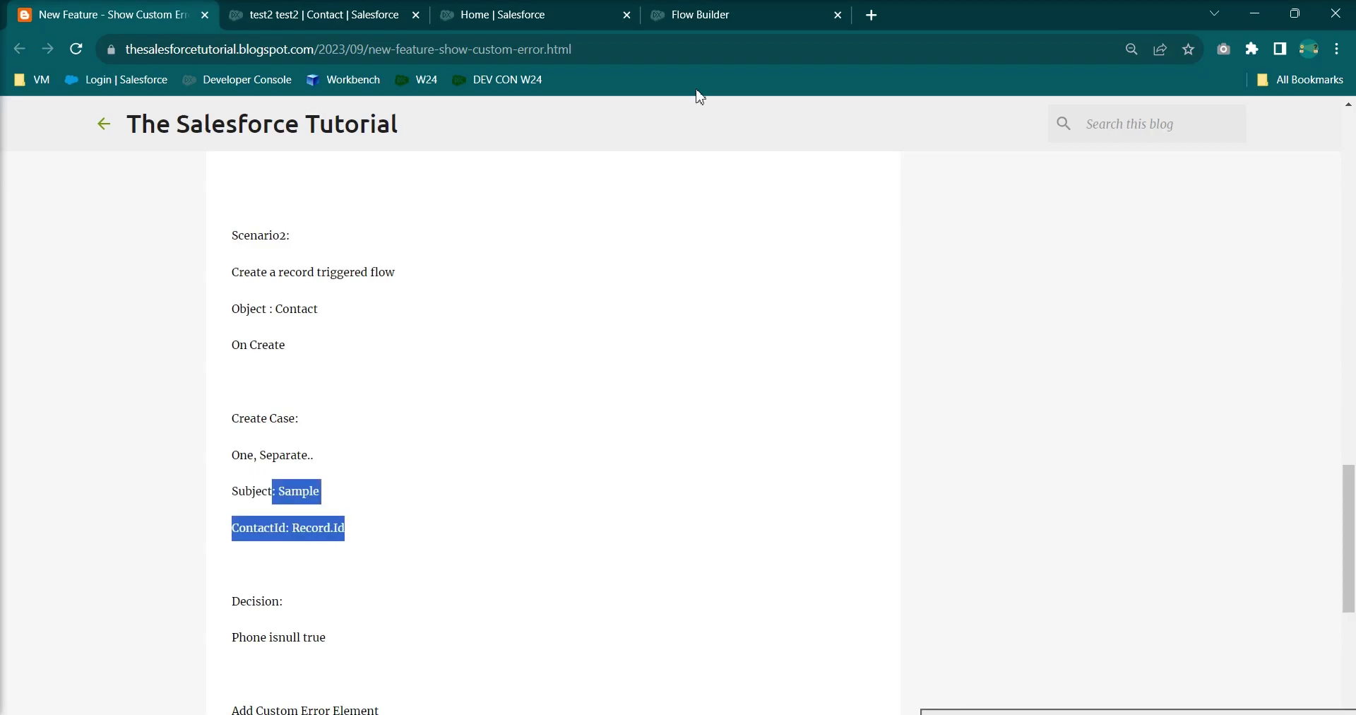
click(687, 15)
click(862, 565)
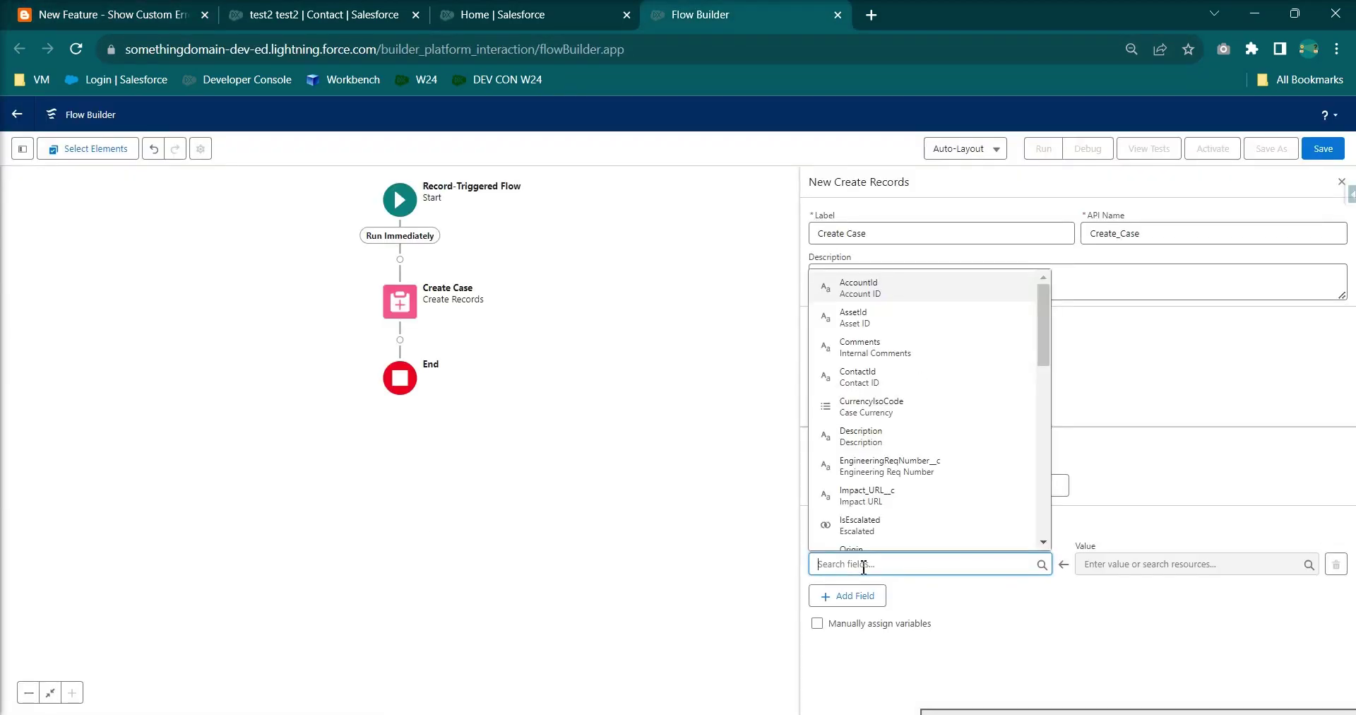
text(subj)
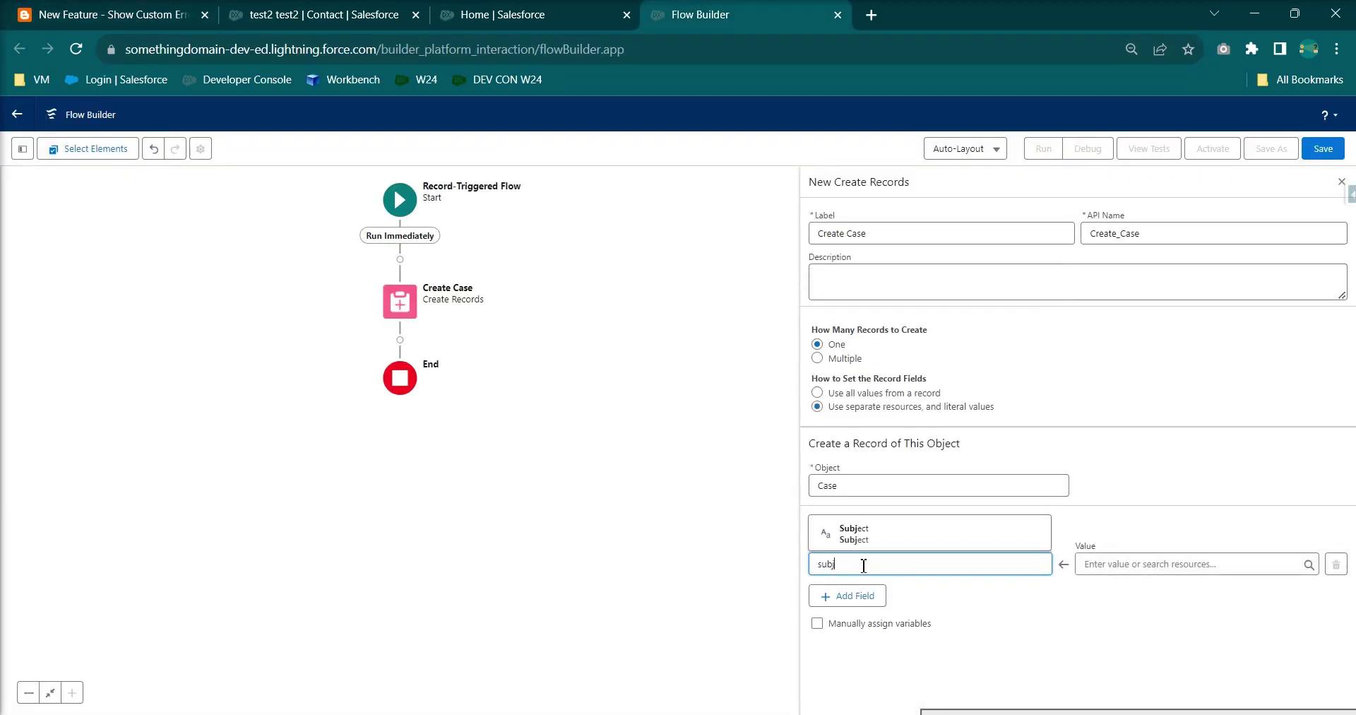
click(854, 533)
click(1092, 565)
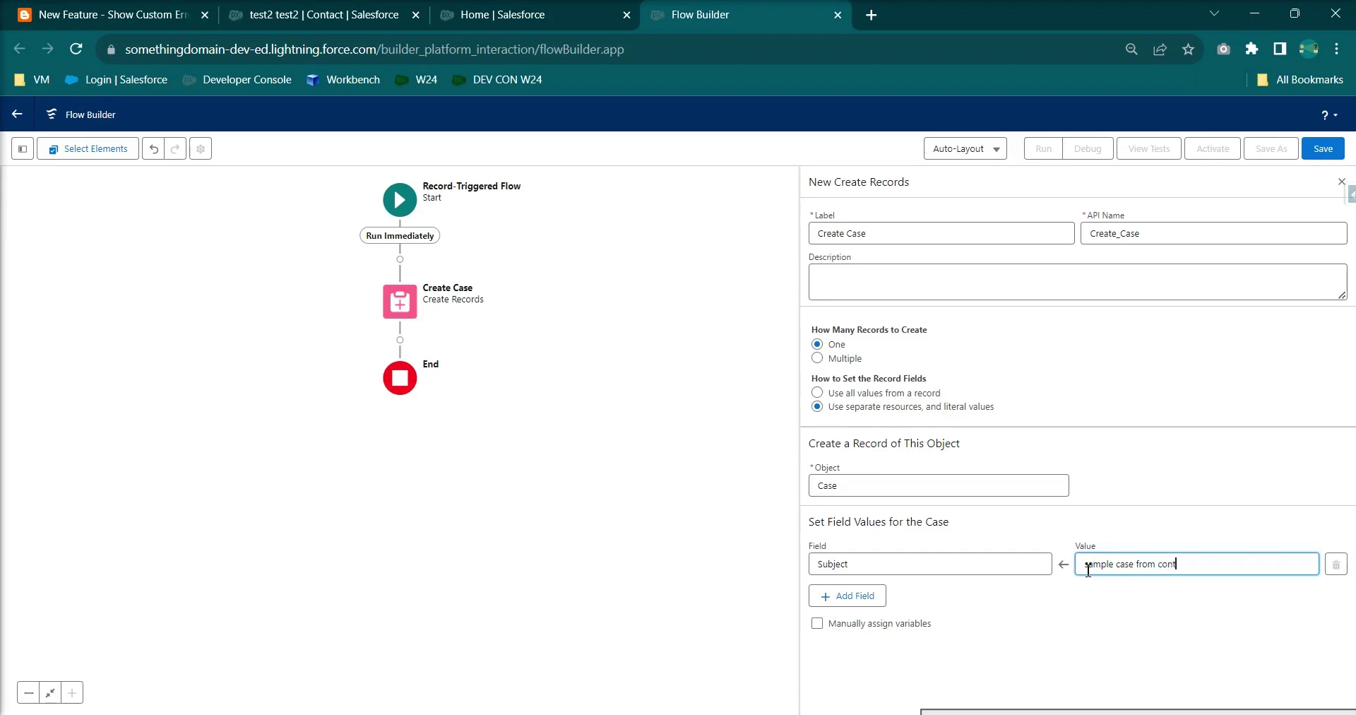
Step: Add a second field value to the case that maps ContactId to the triggering record's Contact ID
click(853, 595)
click(869, 607)
text(contact)
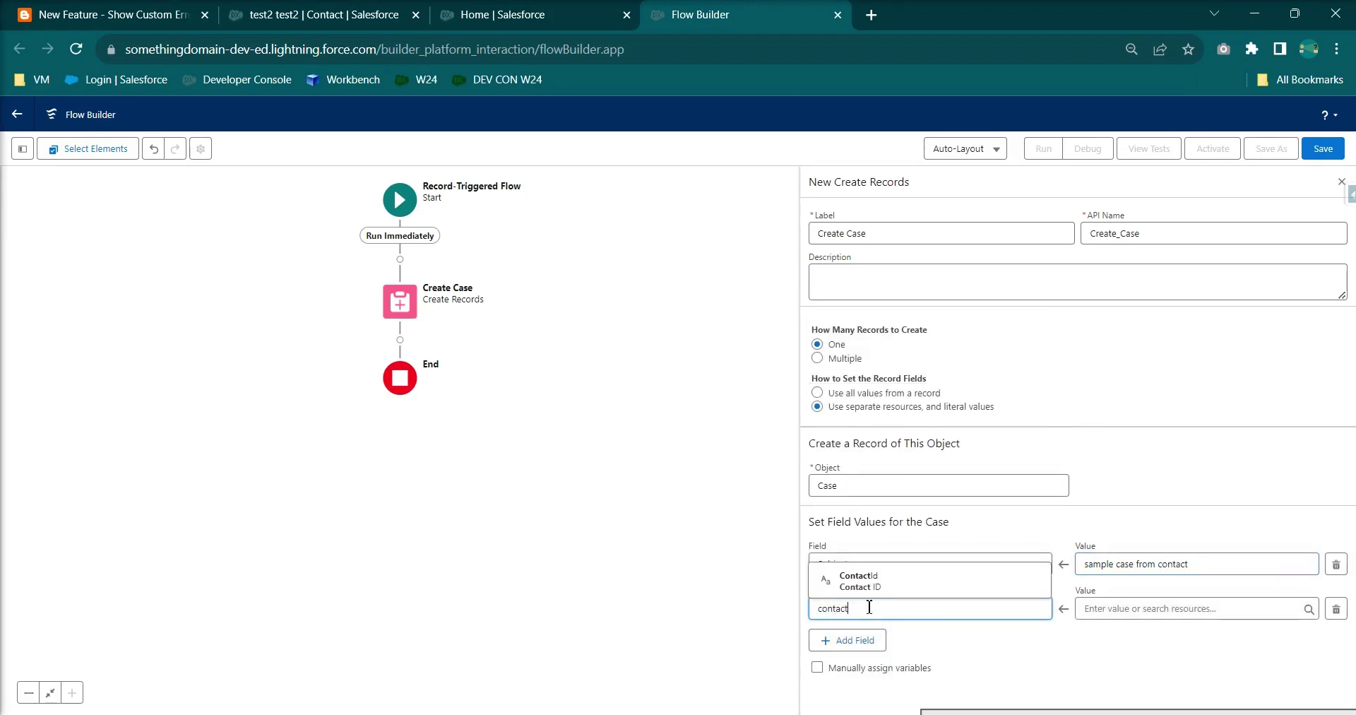
click(894, 582)
click(1125, 609)
click(1130, 569)
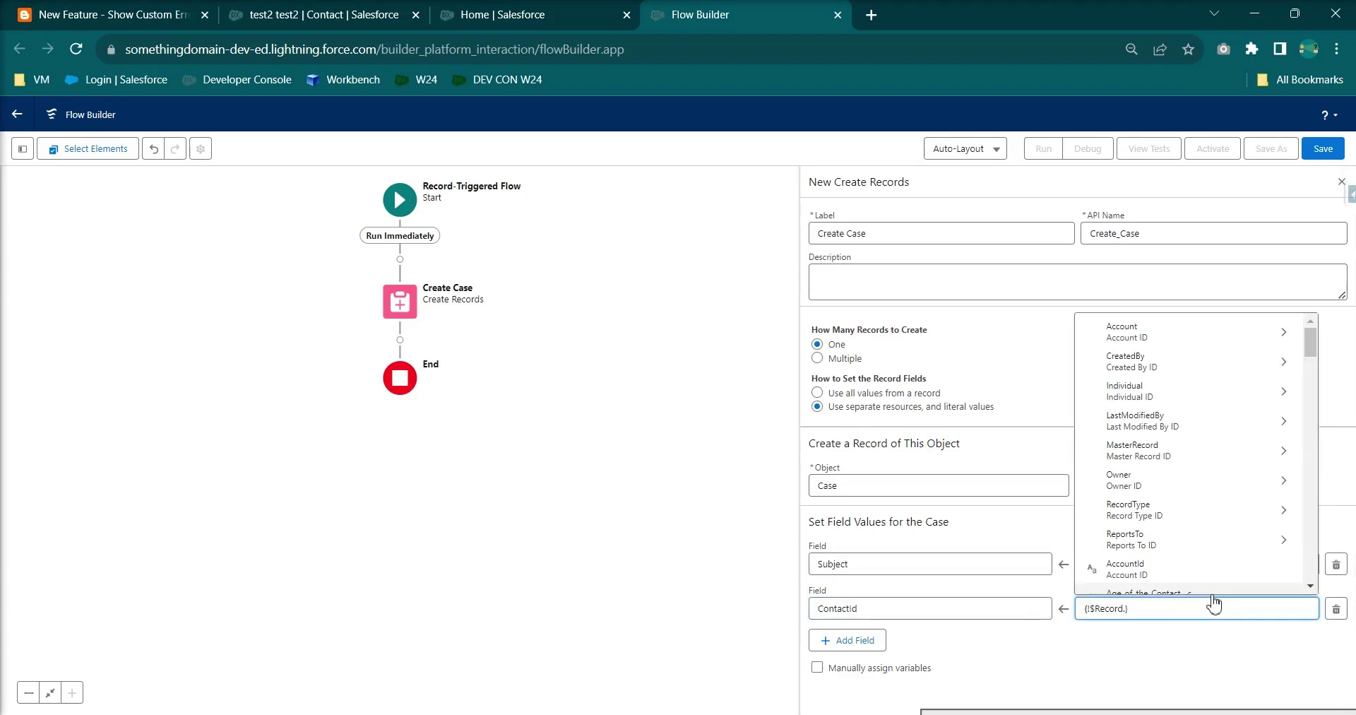
text(Id)
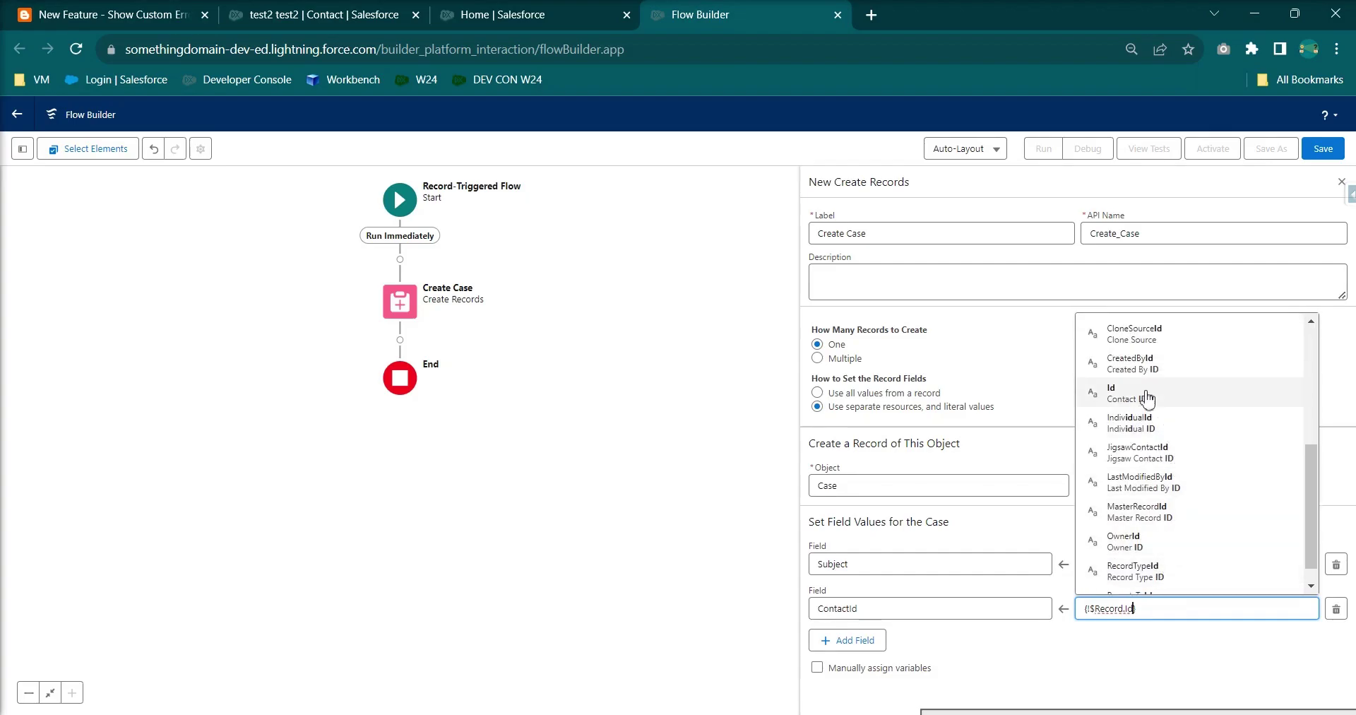
click(1152, 400)
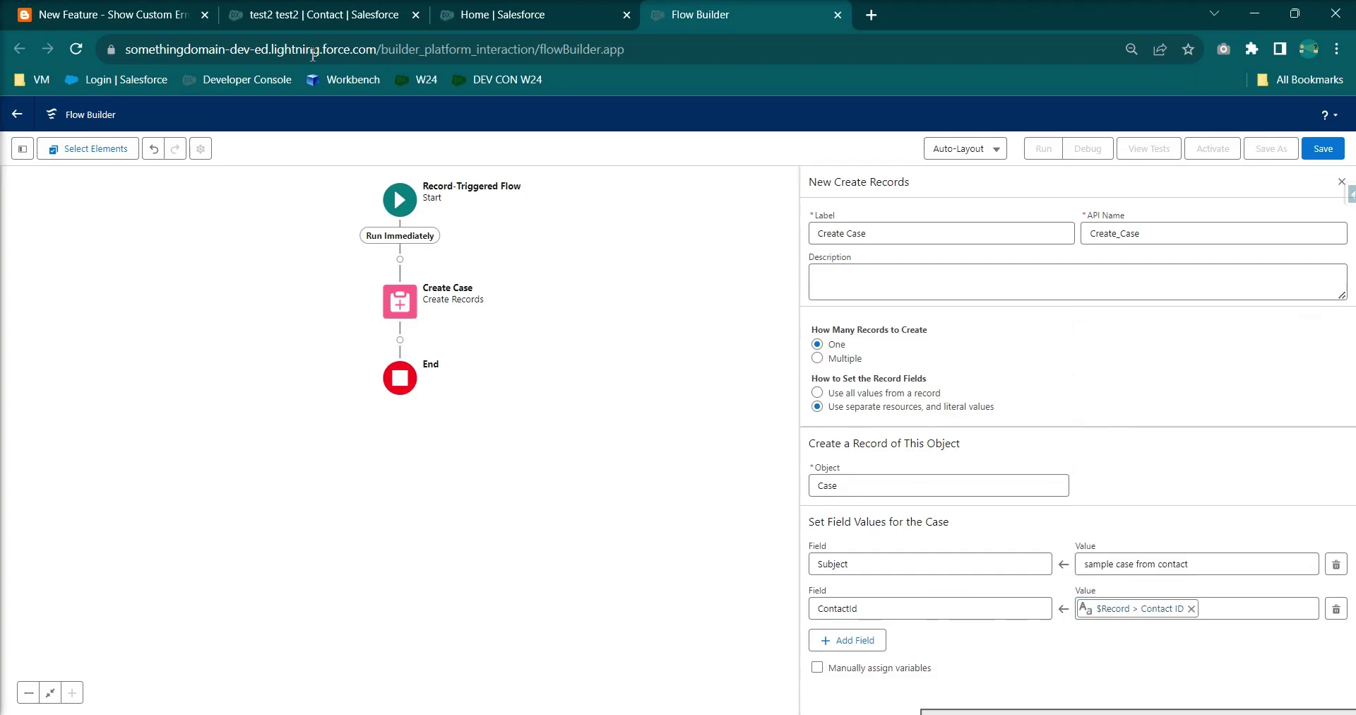
Step: Consult the blog's Decision notes and add a Decision element after Create Case labelled "Validation on Phone Number of Contact"
click(67, 21)
click(423, 539)
scroll(294, 478, down, 3)
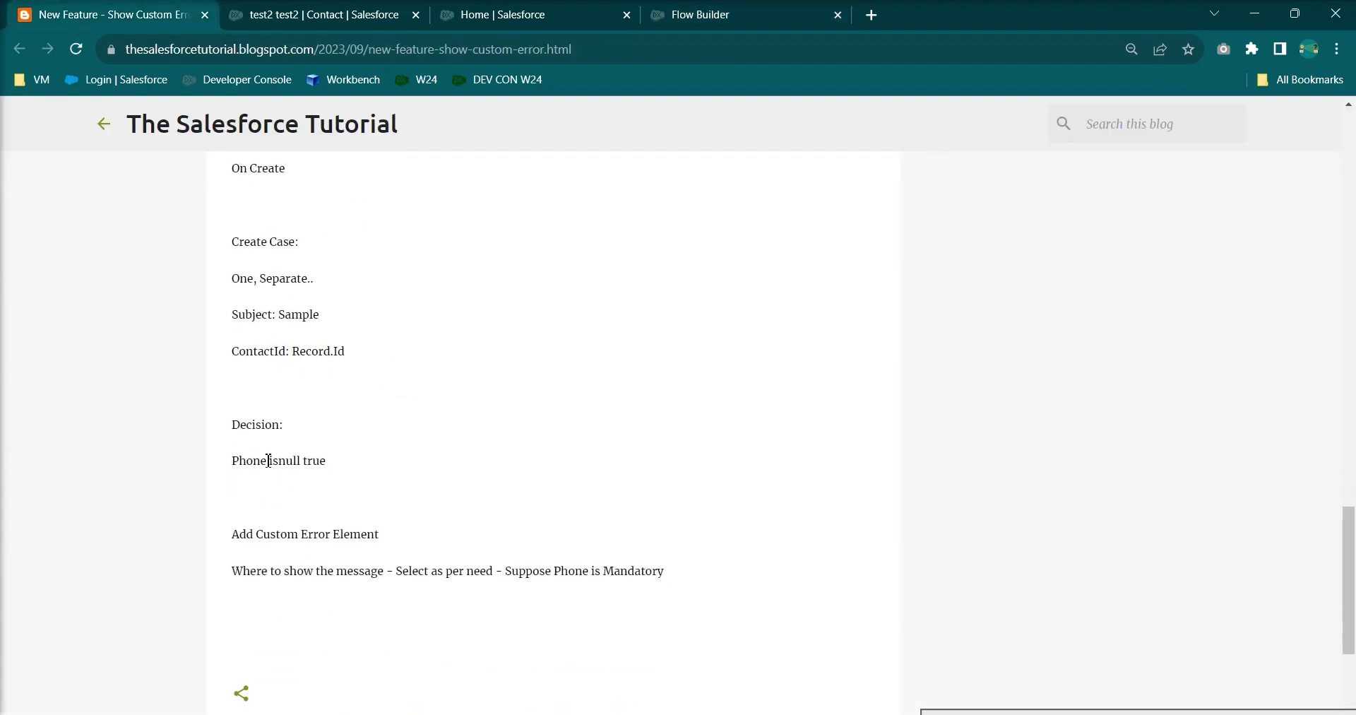
drag(234, 422, 327, 463)
click(689, 16)
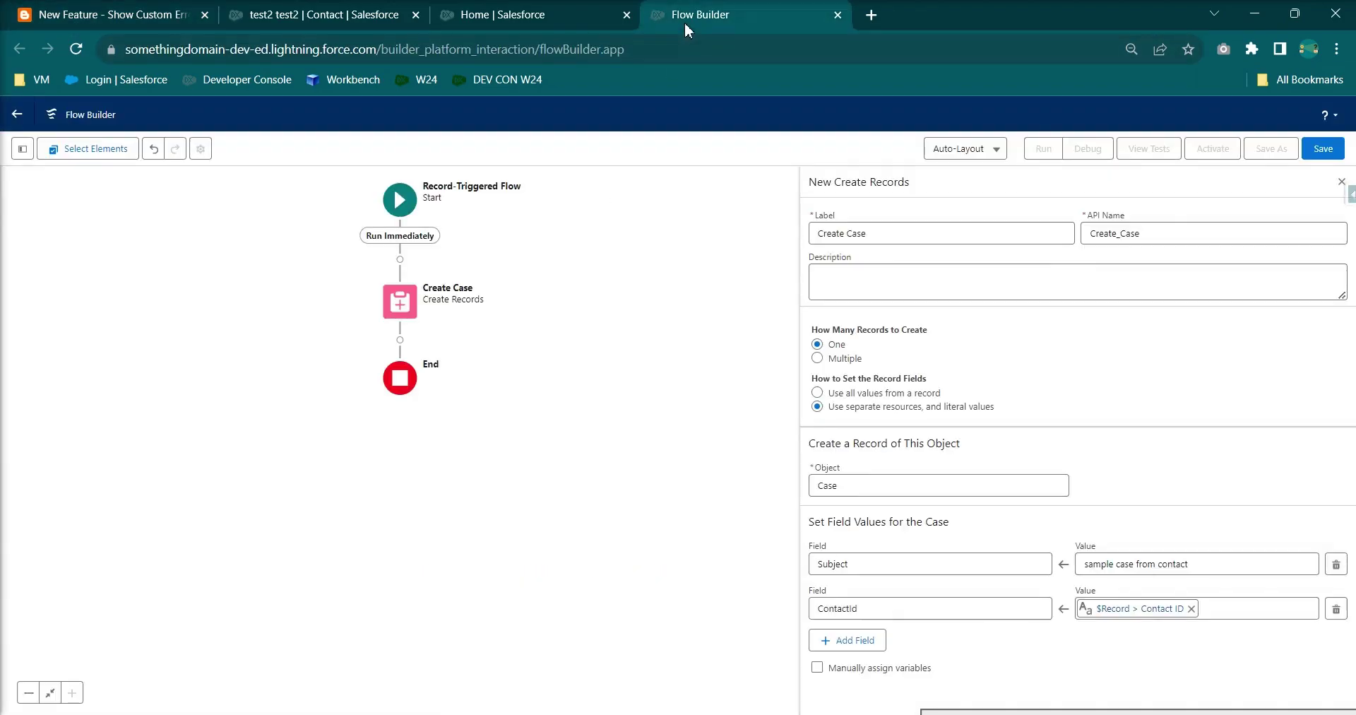
click(400, 341)
text(dec)
click(375, 431)
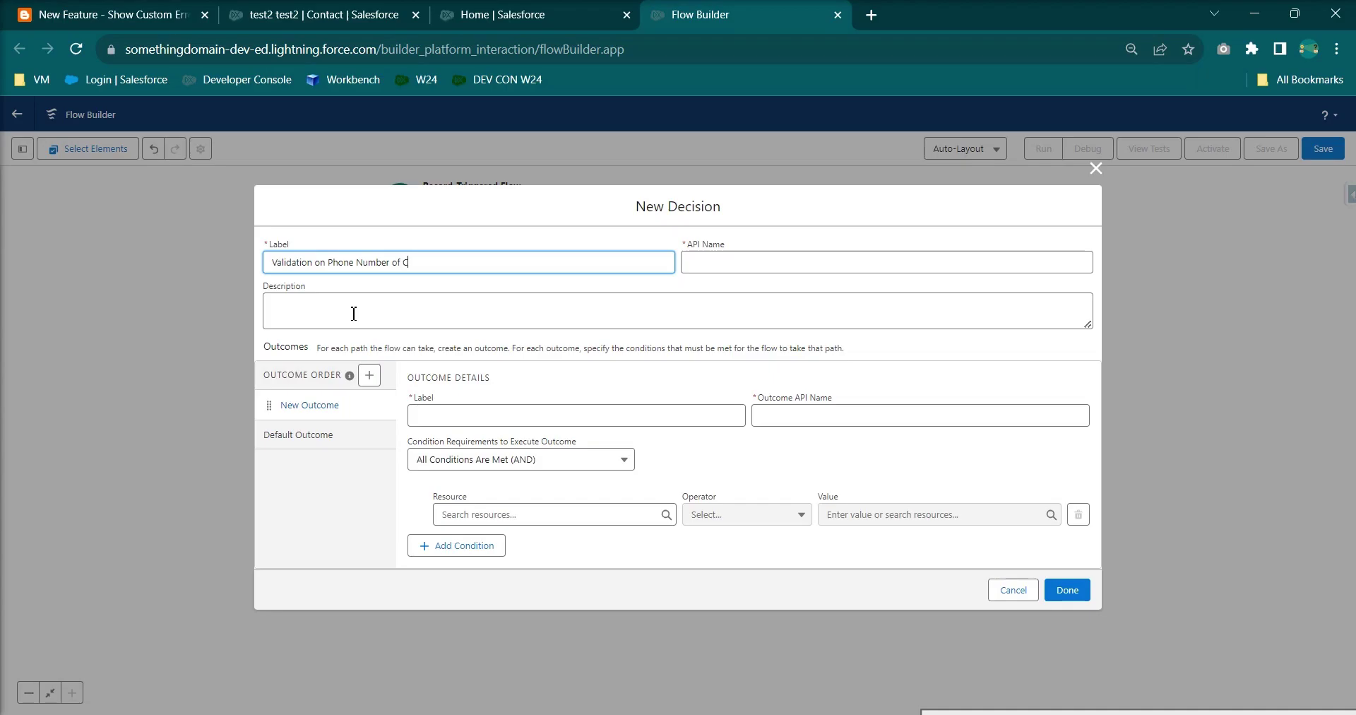
click(353, 314)
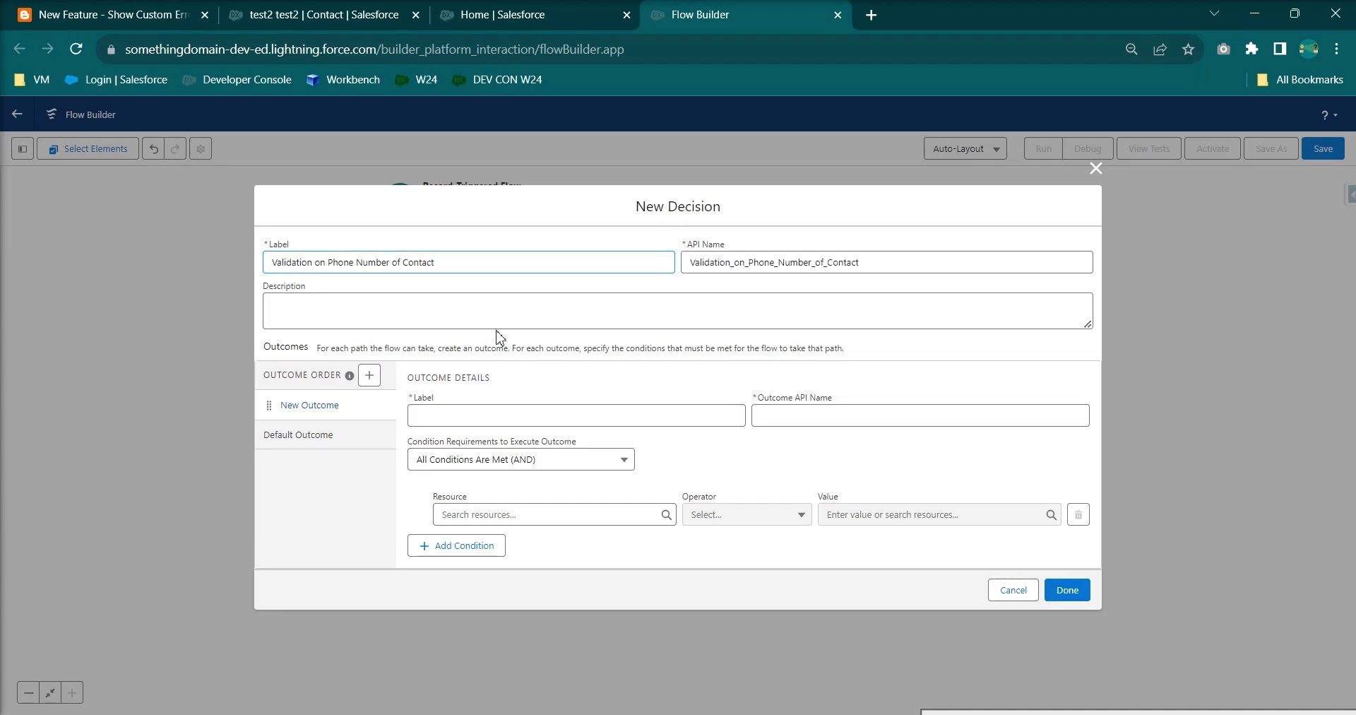
Step: Label the decision's new outcome IsnullTrue and its default outcome False
click(480, 412)
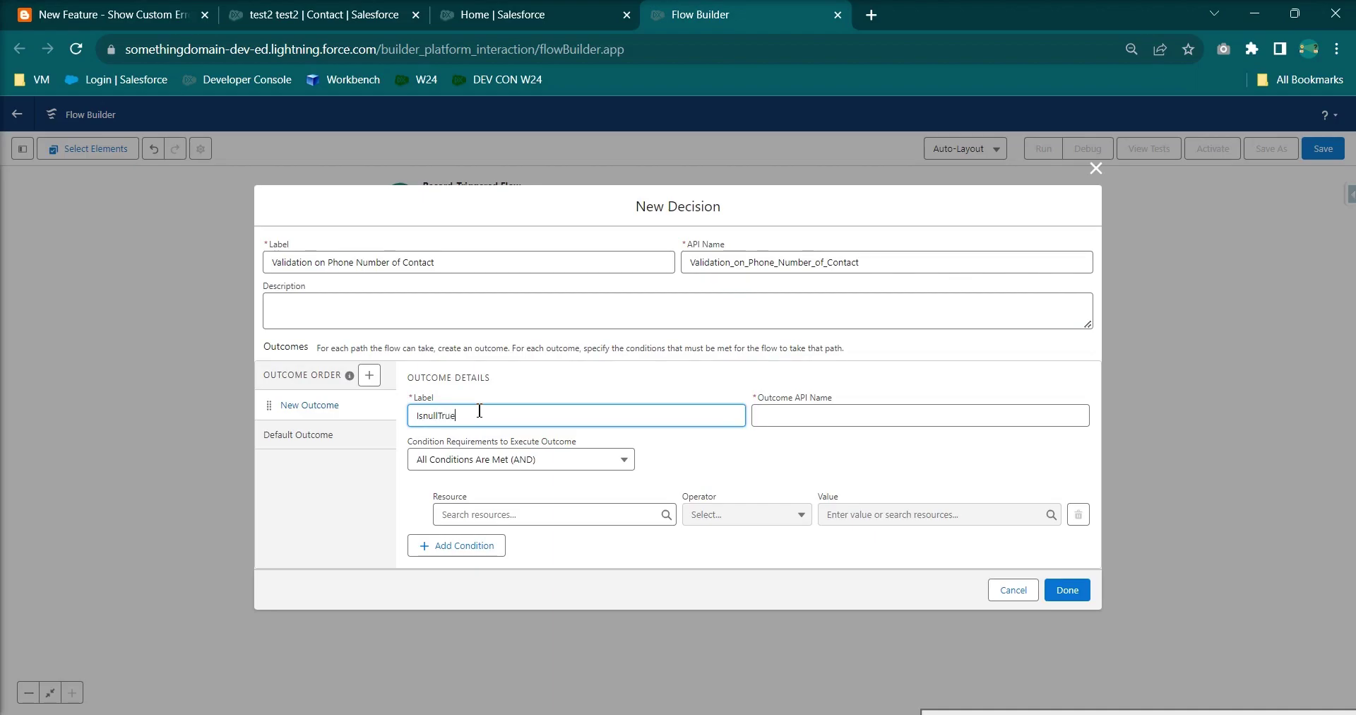
click(350, 438)
click(474, 400)
double_click(473, 400)
key(ctrl+a)
text(False)
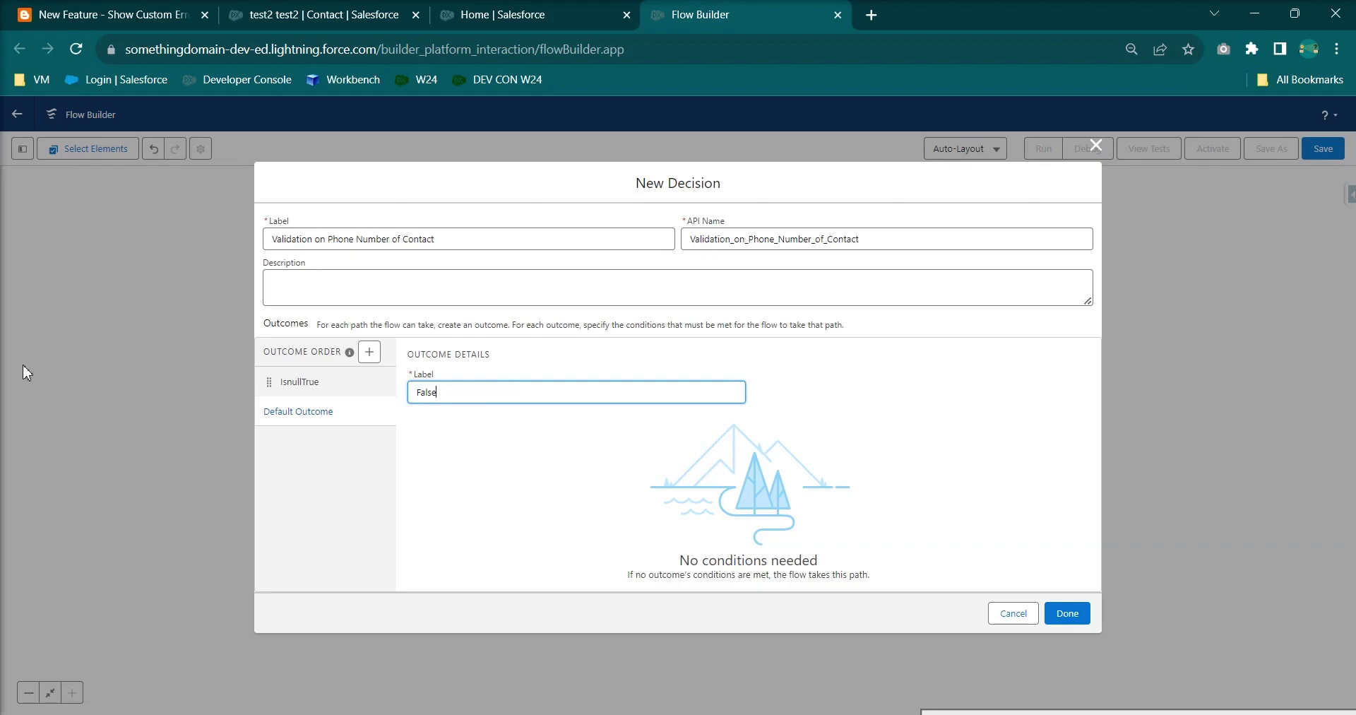
Step: Set the resource of the IsnullTrue outcome's condition to the triggering record's Business Phone
click(332, 387)
click(593, 512)
text(ph)
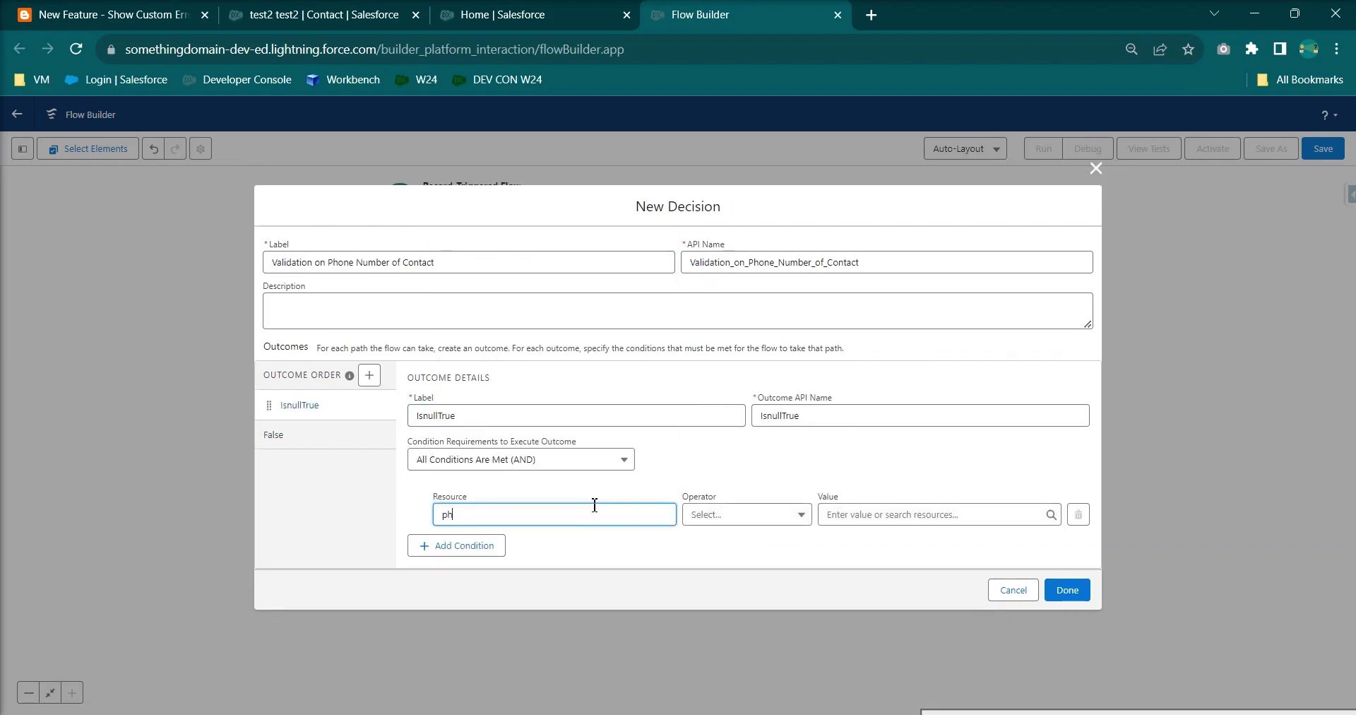
key(BackSpace)
key(BackSpace)
text(rec)
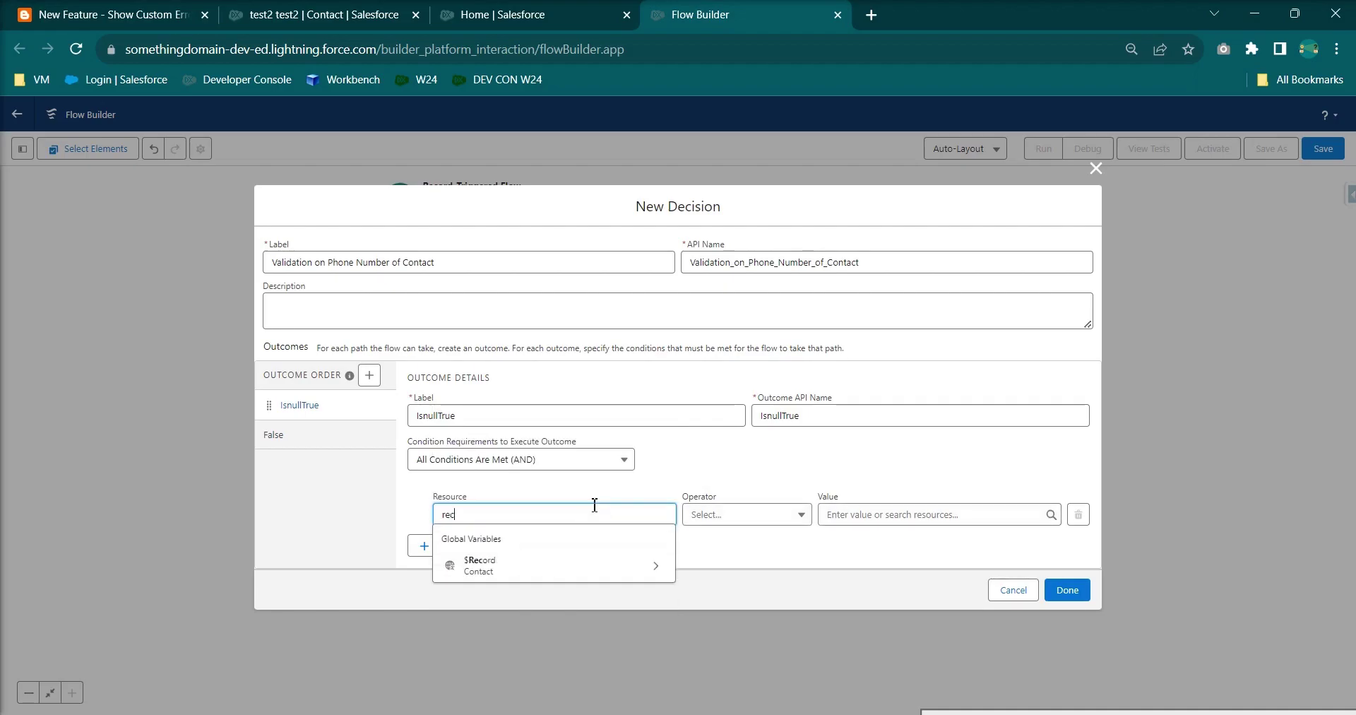
click(548, 560)
text(phone)
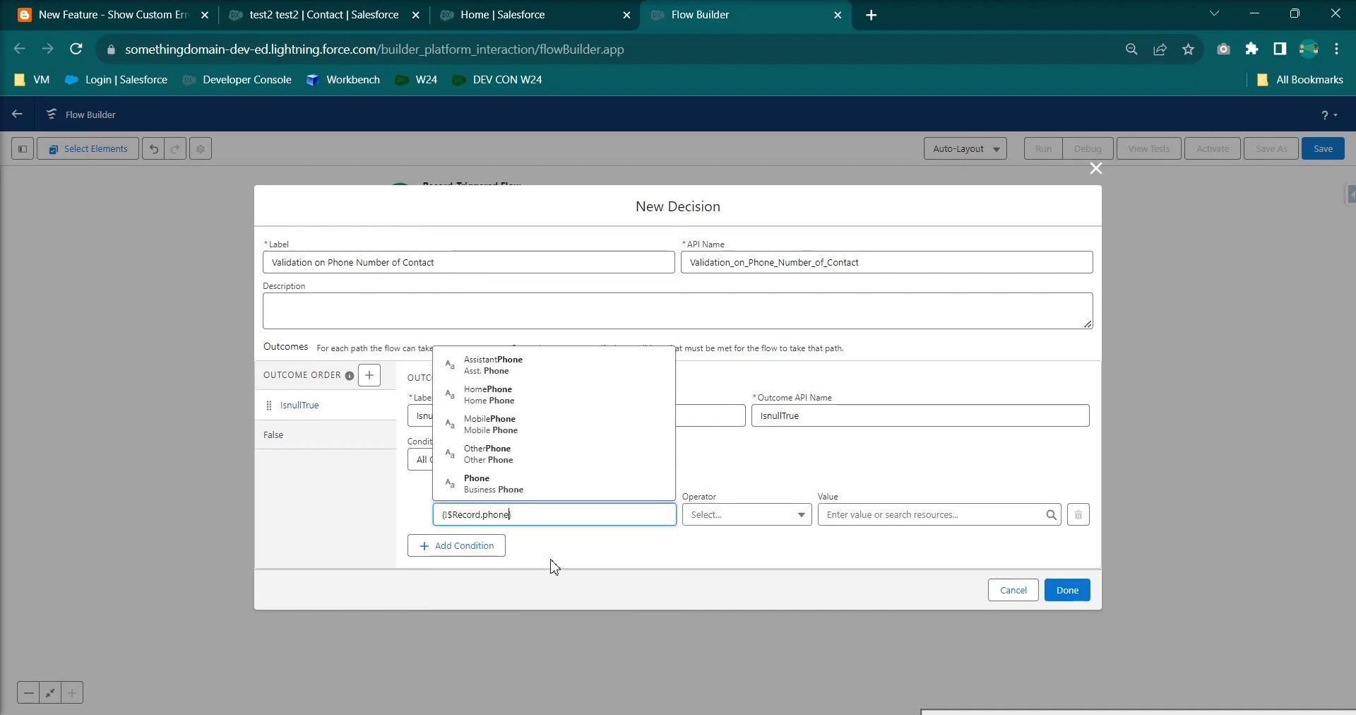
click(523, 484)
Step: Complete the phone condition with the operator Is Null and the value $GlobalConstant.True, and finish the decision
click(746, 515)
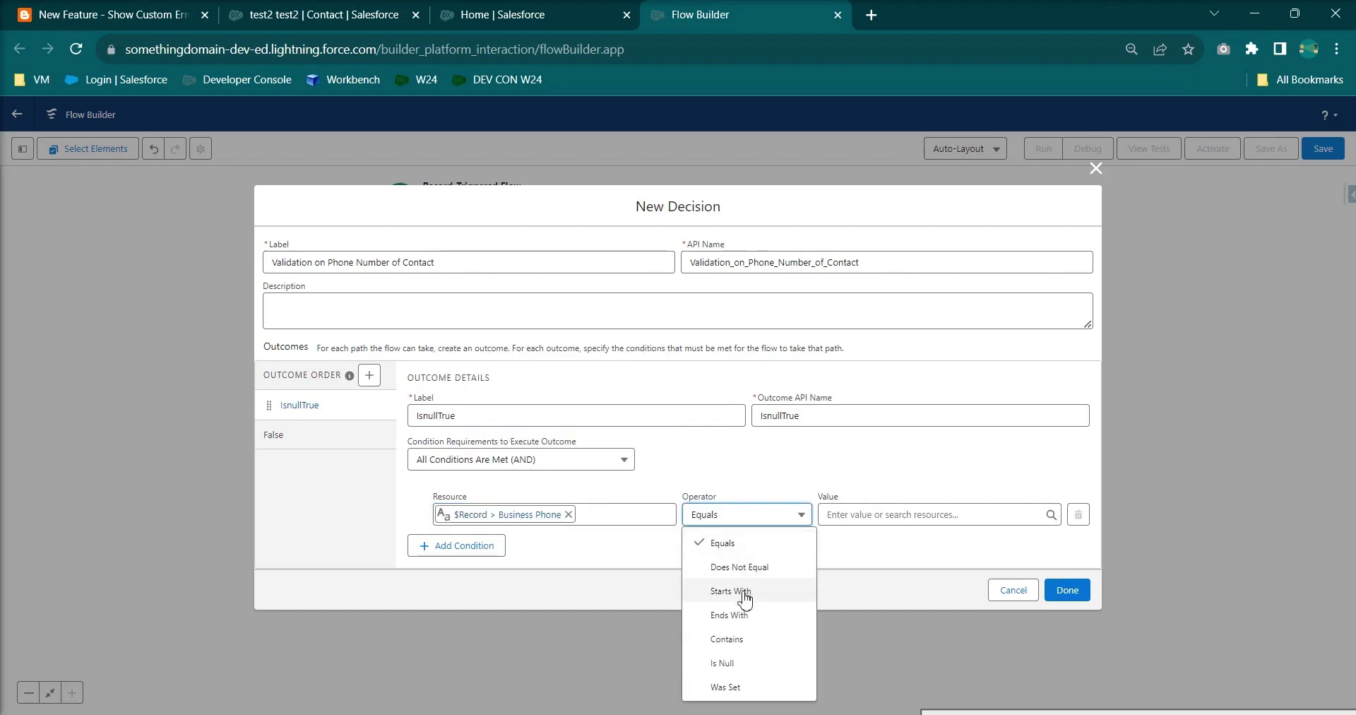
click(727, 662)
click(860, 515)
text(true)
click(881, 497)
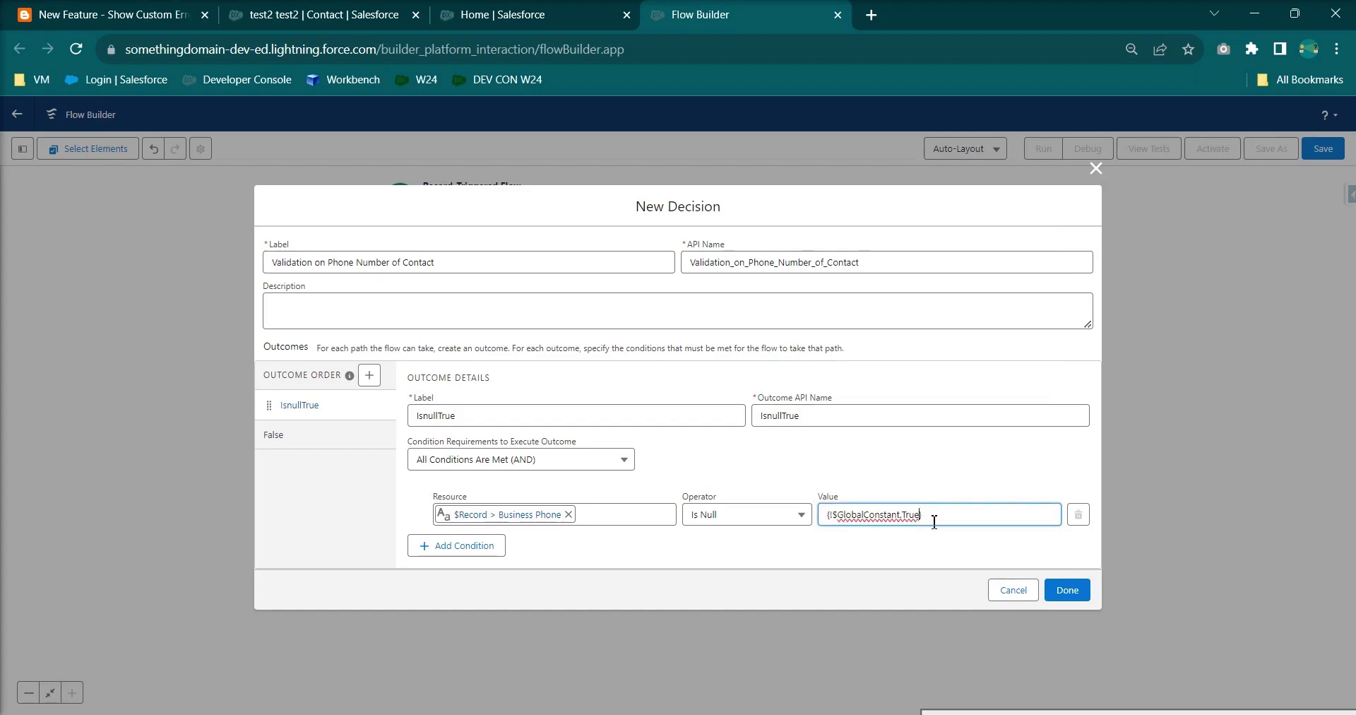
click(1064, 590)
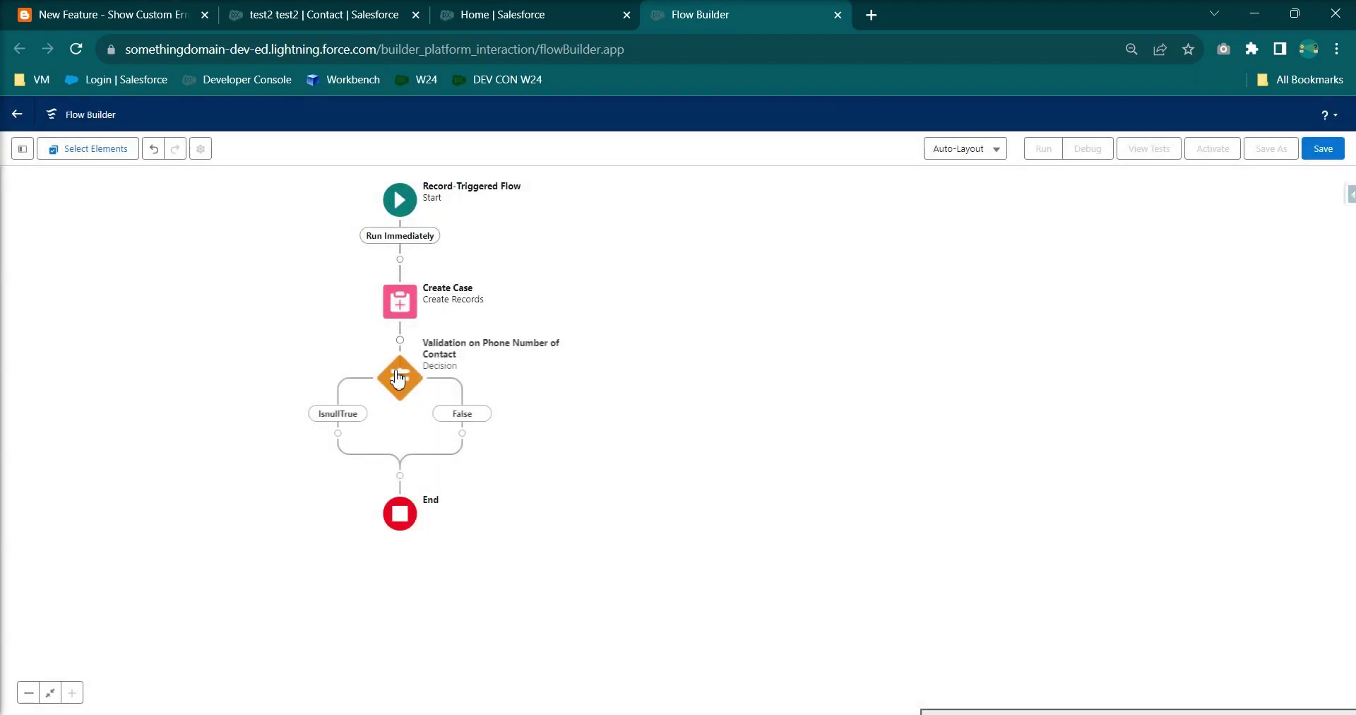
Step: Add an End element to the decision's False path
click(463, 433)
scroll(444, 622, down, 3)
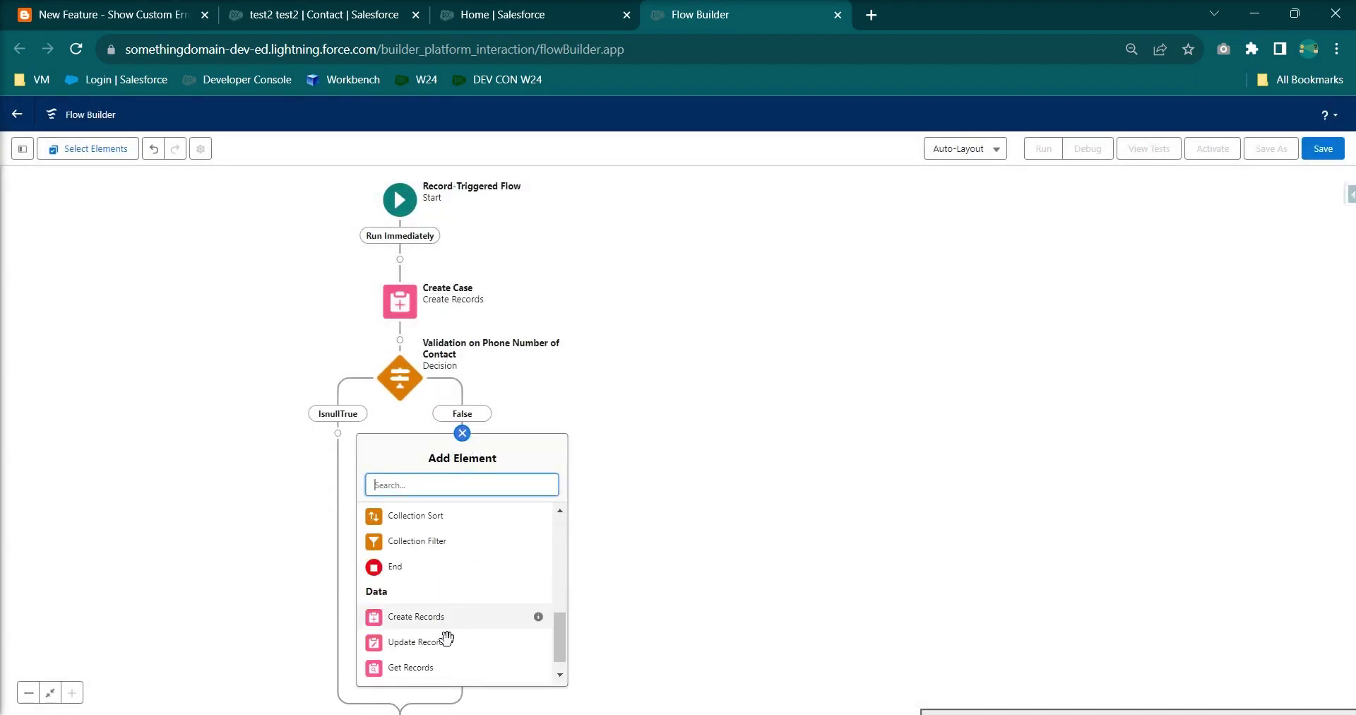
click(394, 566)
Step: Consult the blog's custom error notes and add a Custom Error element to the IsnullTrue path
click(306, 433)
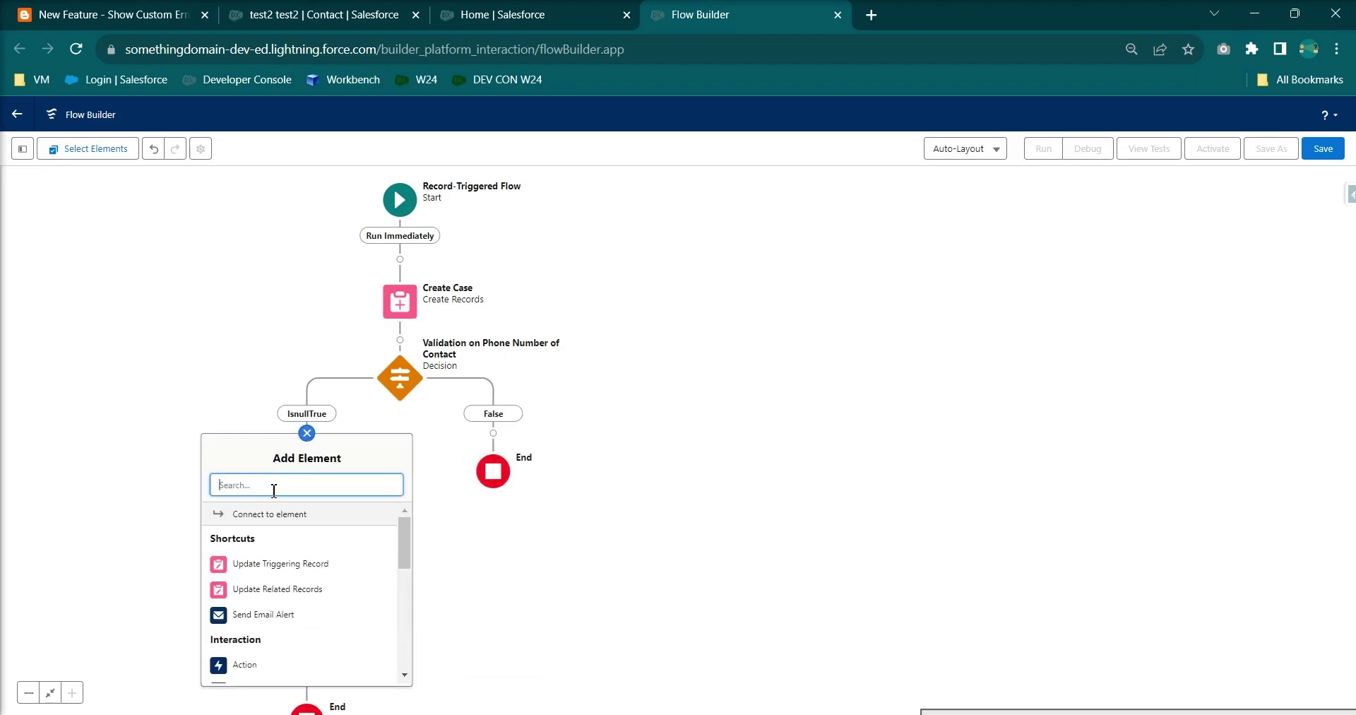
click(97, 16)
click(579, 388)
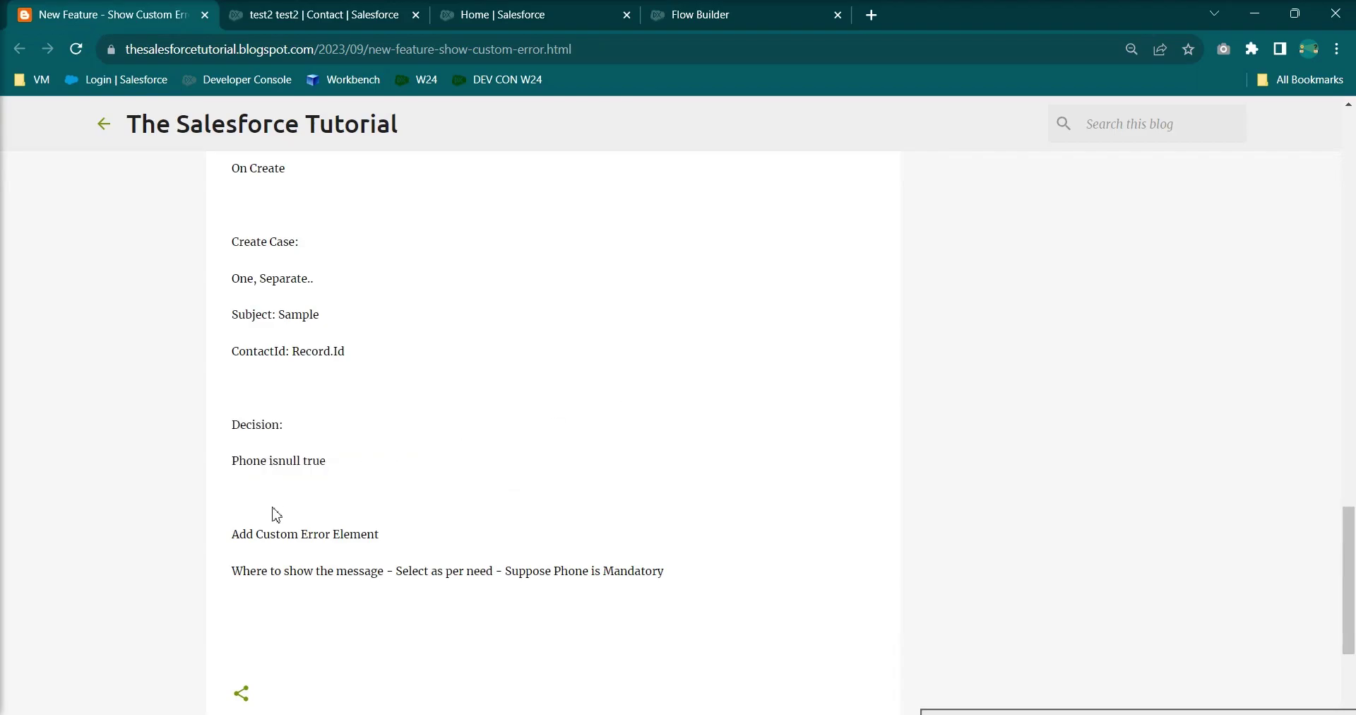
drag(241, 536, 582, 572)
click(645, 454)
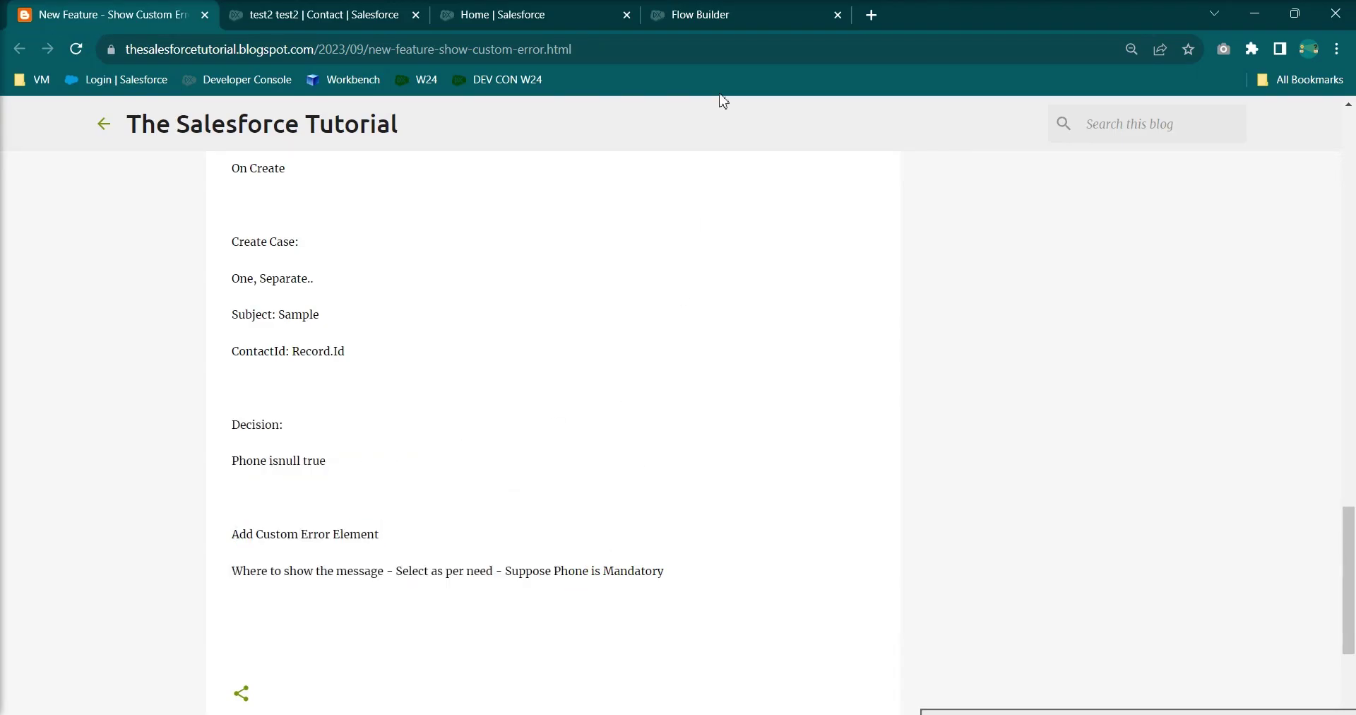
click(720, 28)
click(297, 490)
text(cust)
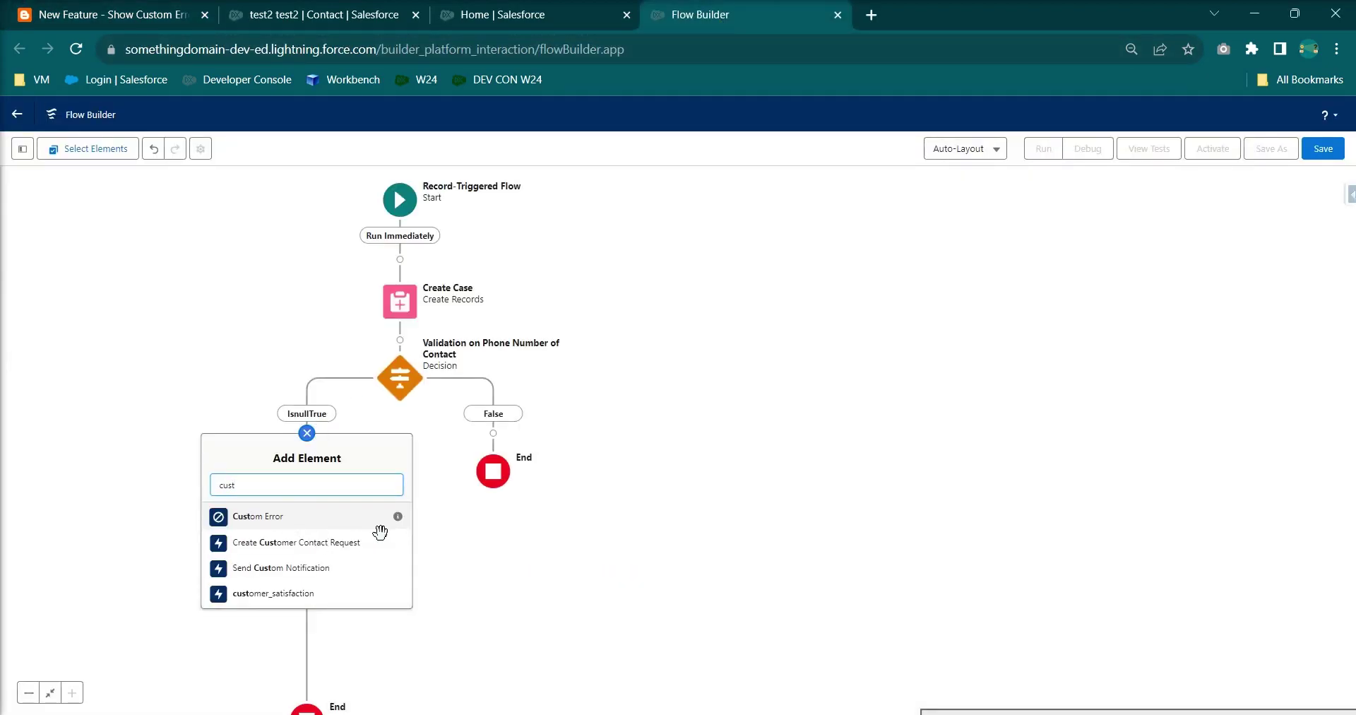
click(378, 525)
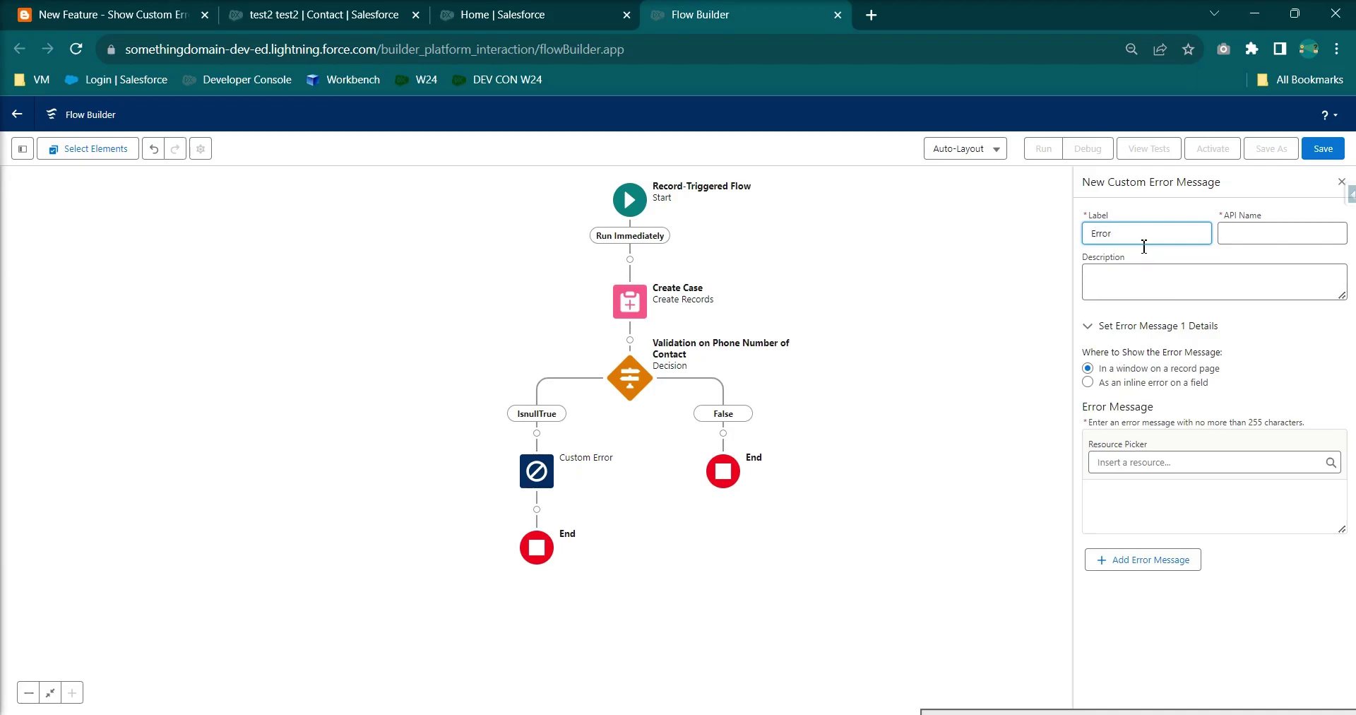
Step: Label the custom error "Error" and enter the error message "Phone Number of Contact is Manadatory field"
text(Error)
click(1205, 276)
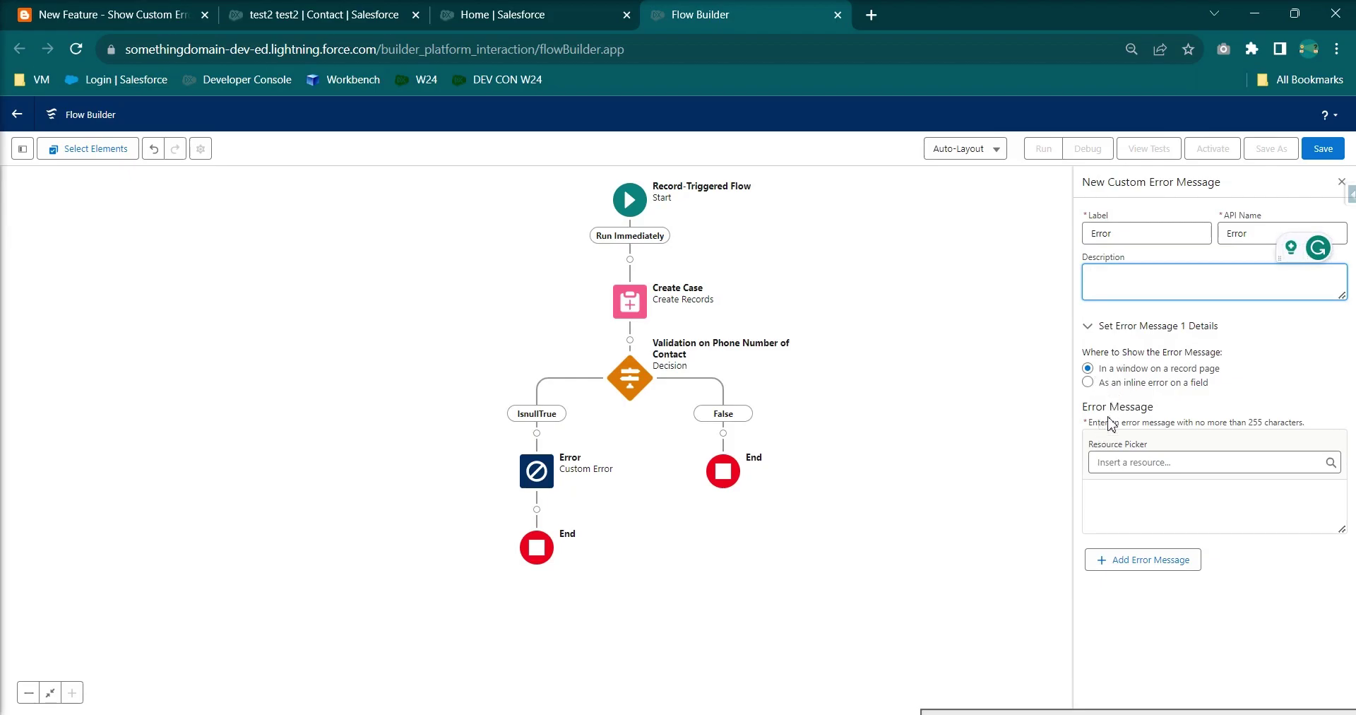
click(1144, 502)
text(Phone Number of Contact is Manadatory field)
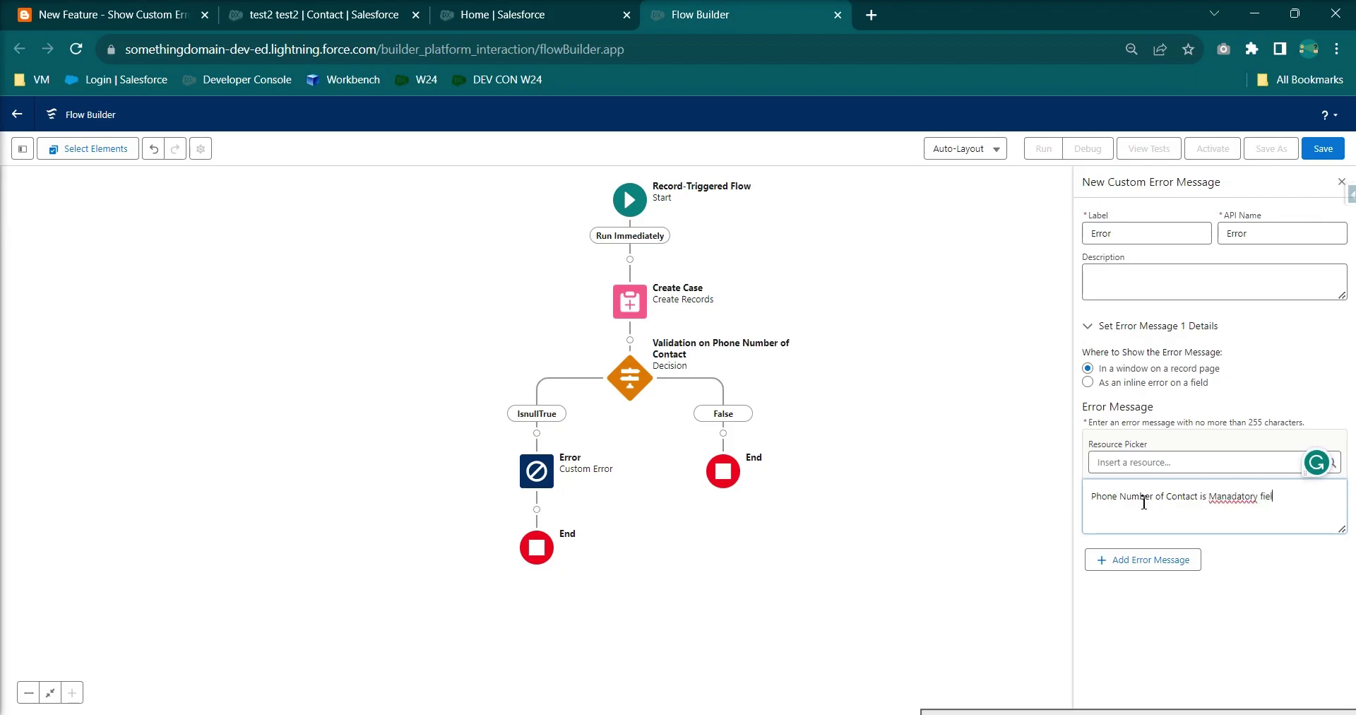
mouse_move(1231, 505)
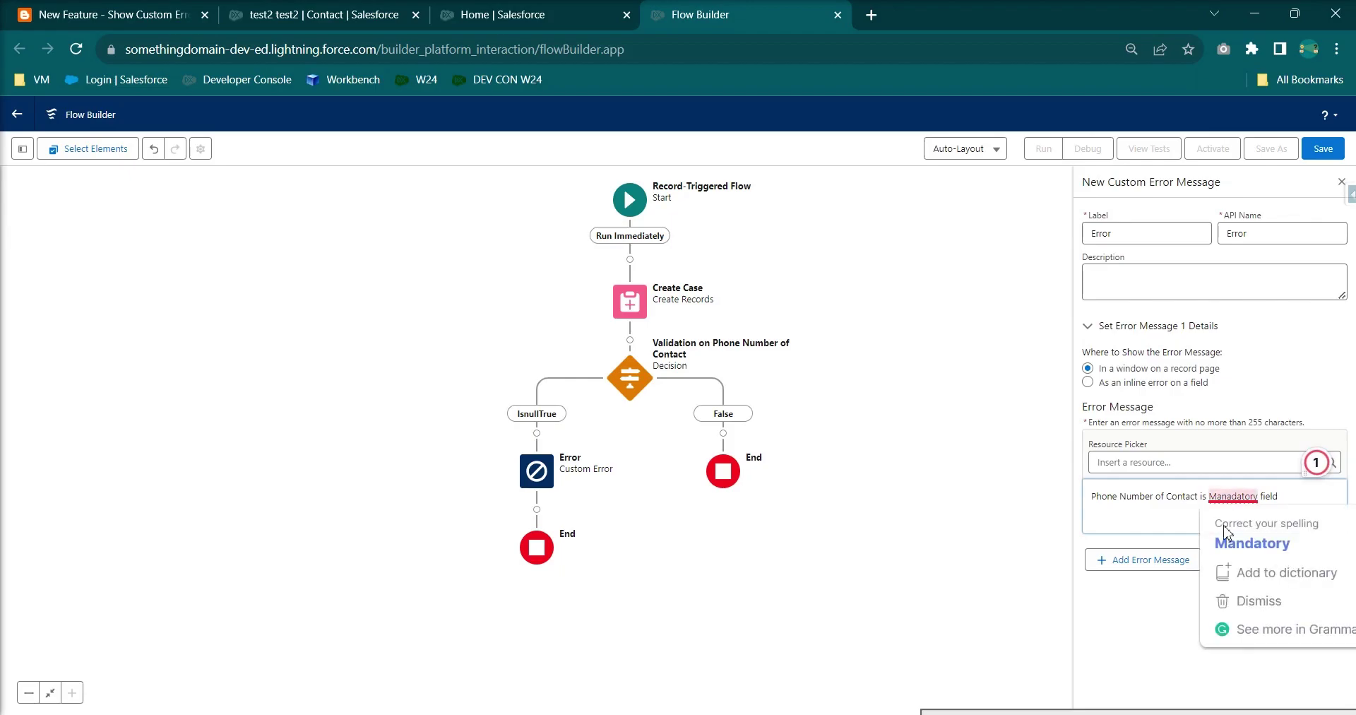
click(1111, 632)
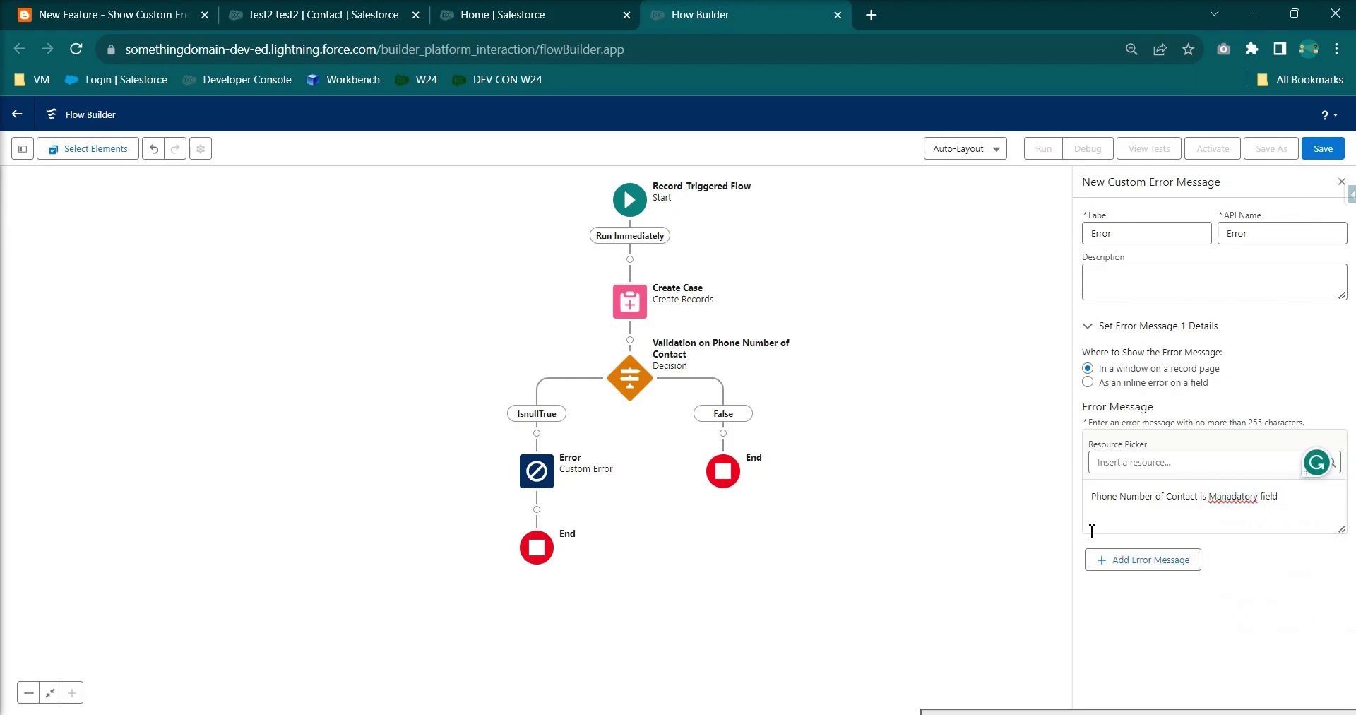
Step: Save the flow with the label "Validation on Contact while creating Related Record" and activate it
click(1323, 148)
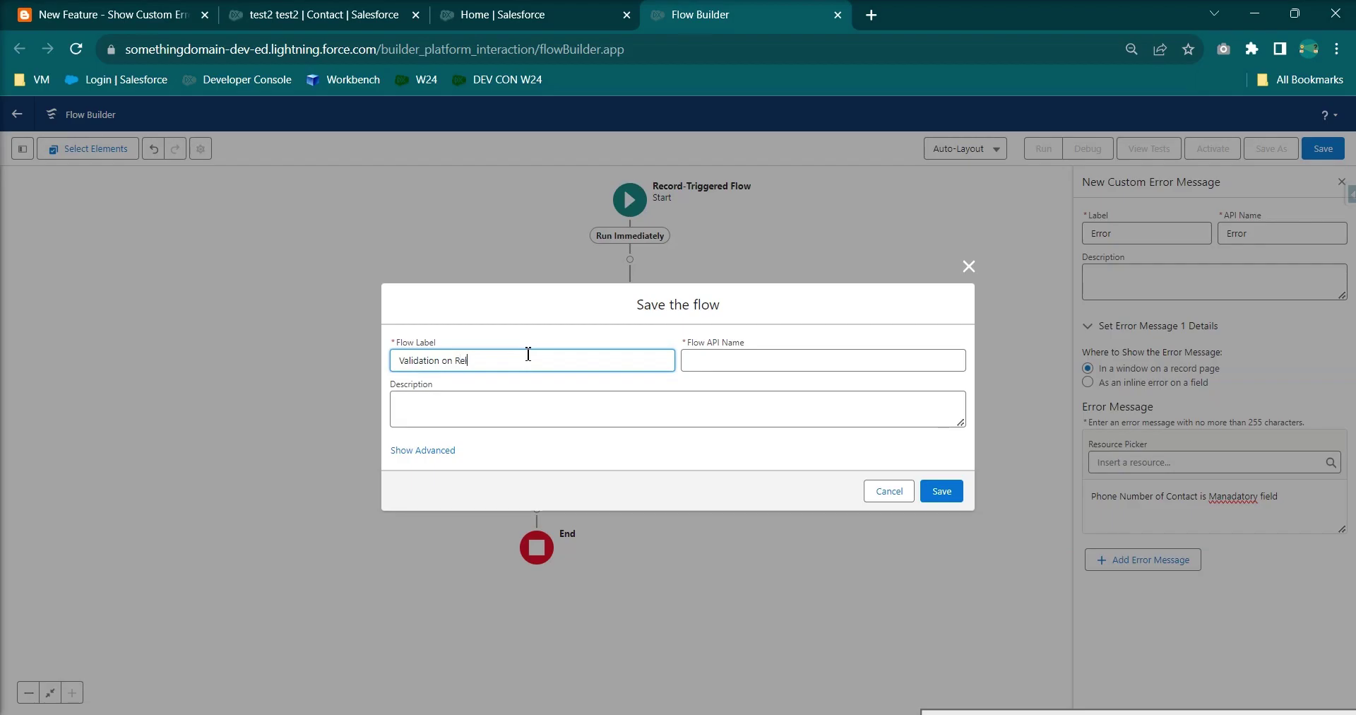
text(Validation on Related Record Creation)
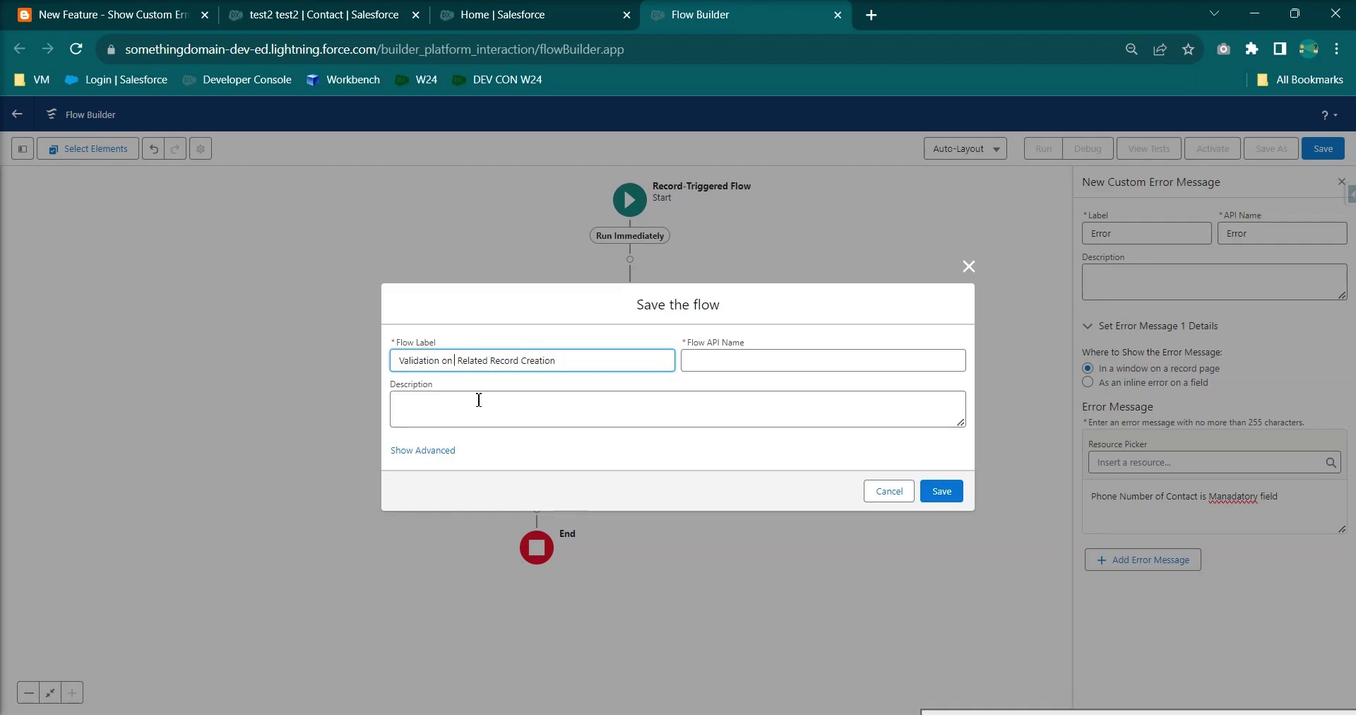
text(Contact)
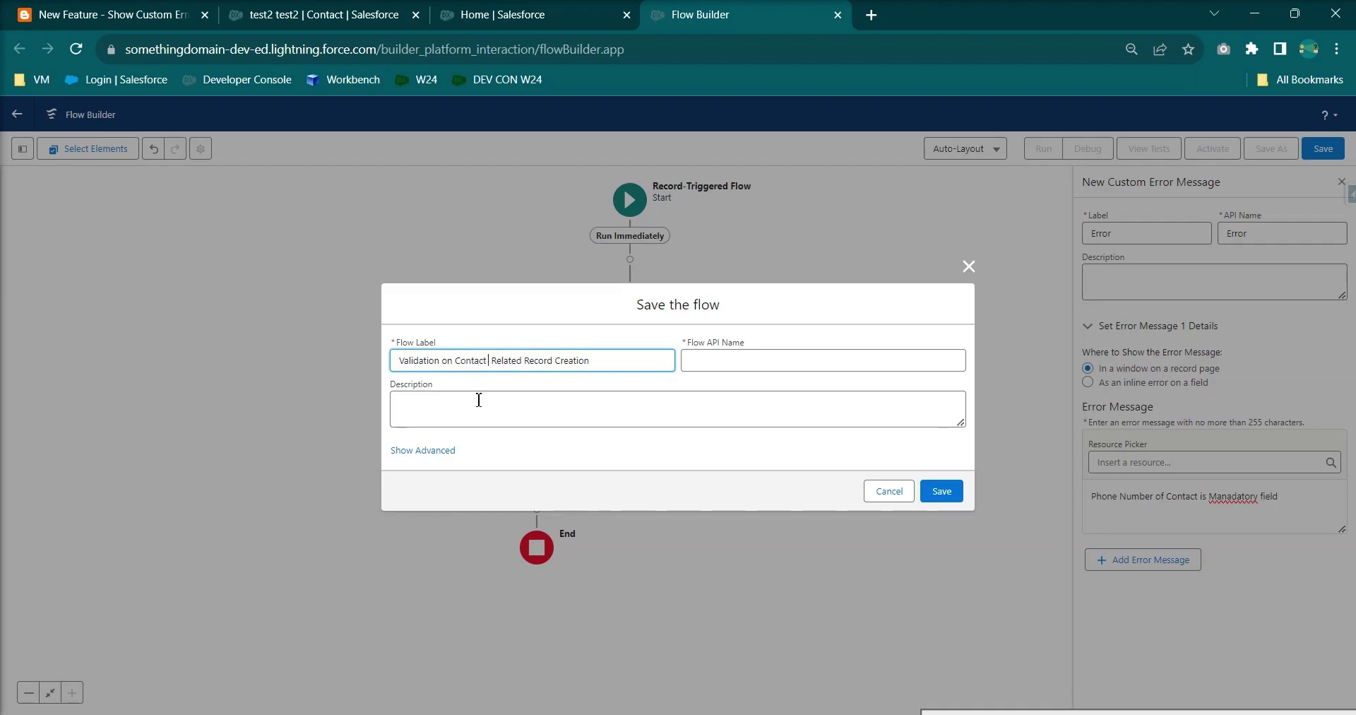
text( while creating)
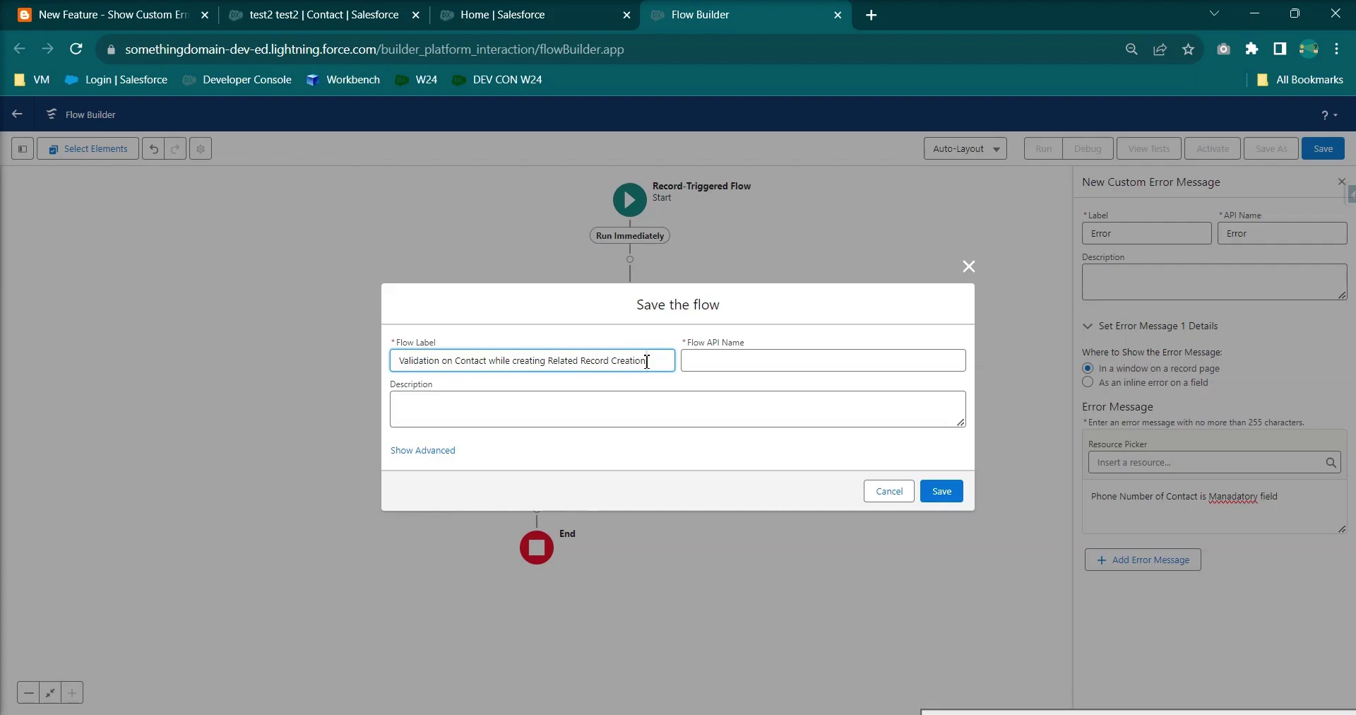
double_click(630, 362)
key(BackSpace)
key(BackSpace)
click(619, 413)
click(941, 491)
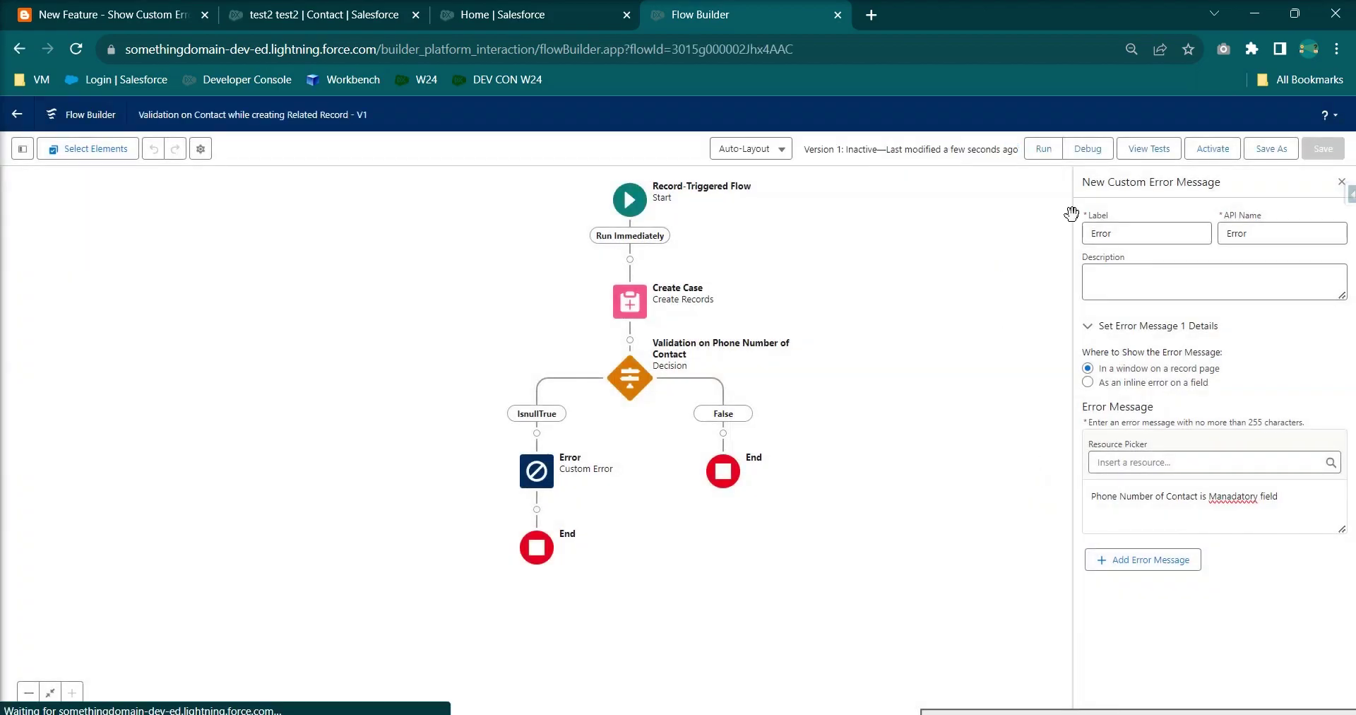
click(1213, 148)
Step: Start a new contact of the Sales Contact record type from the Contacts list
click(344, 20)
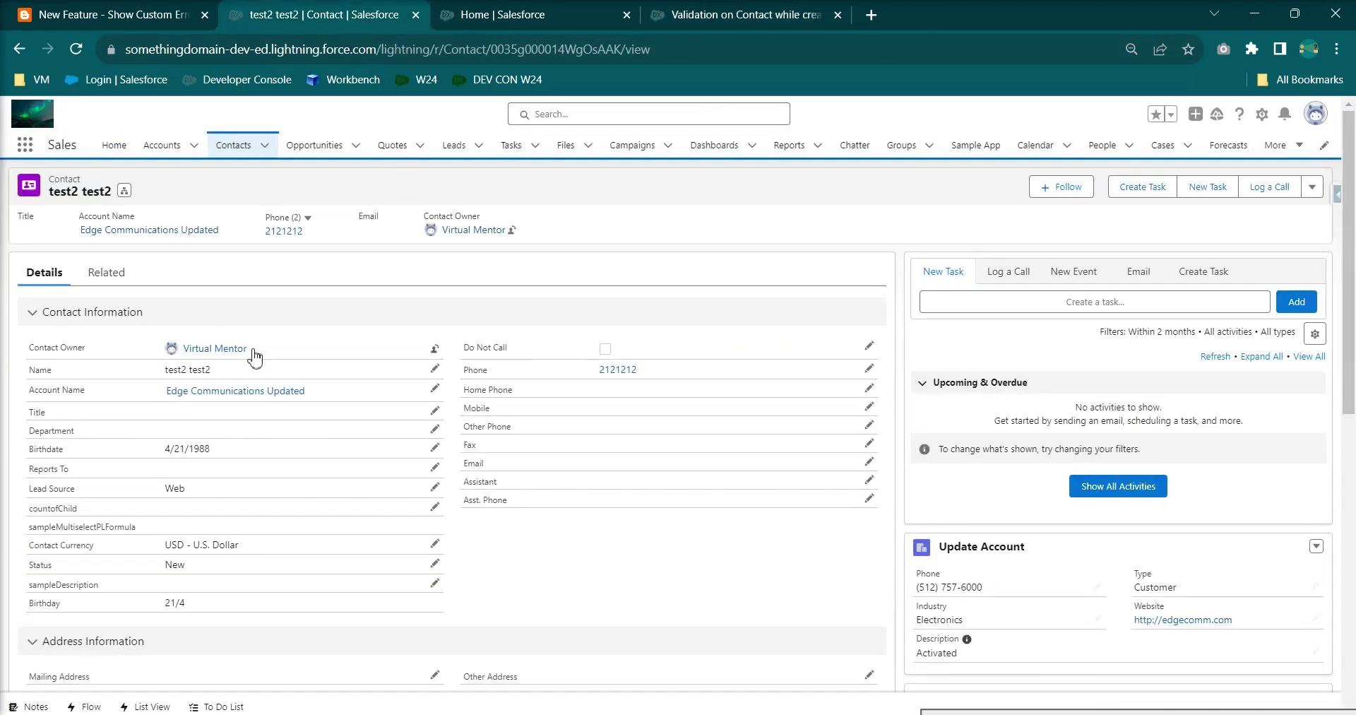
click(233, 145)
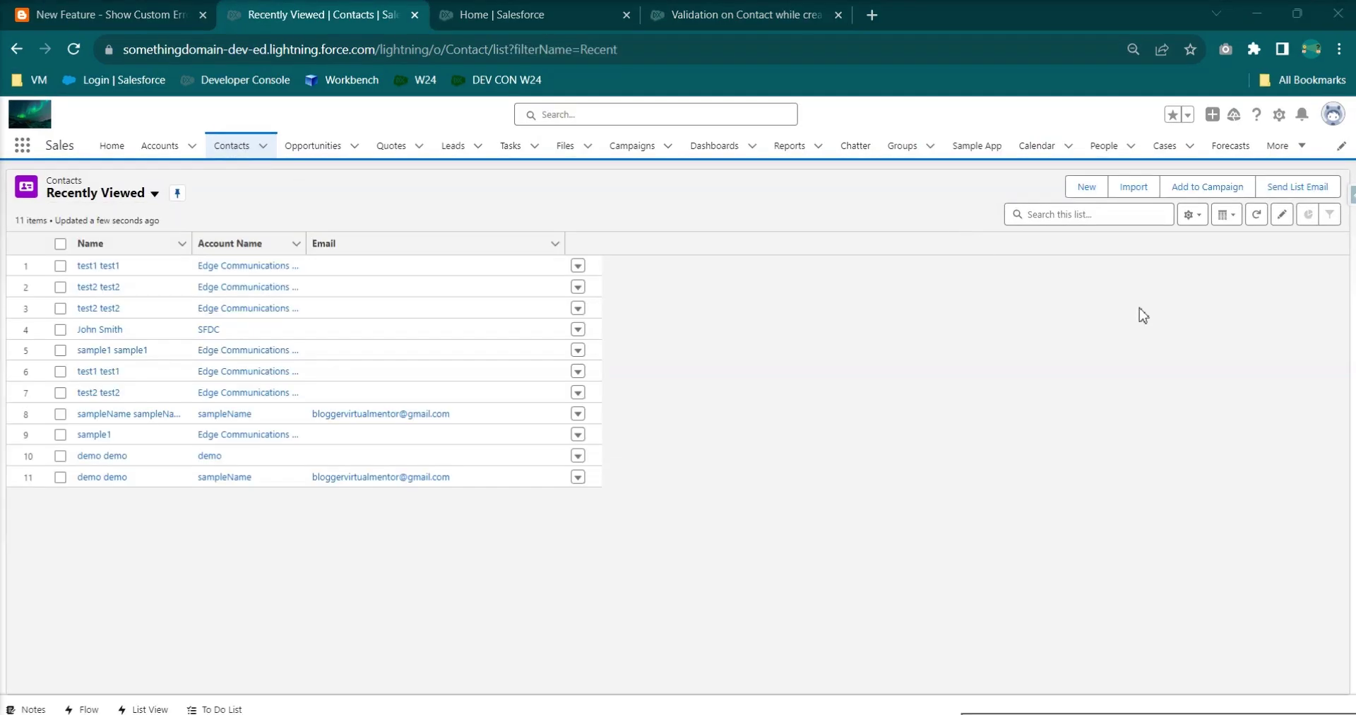
click(1082, 188)
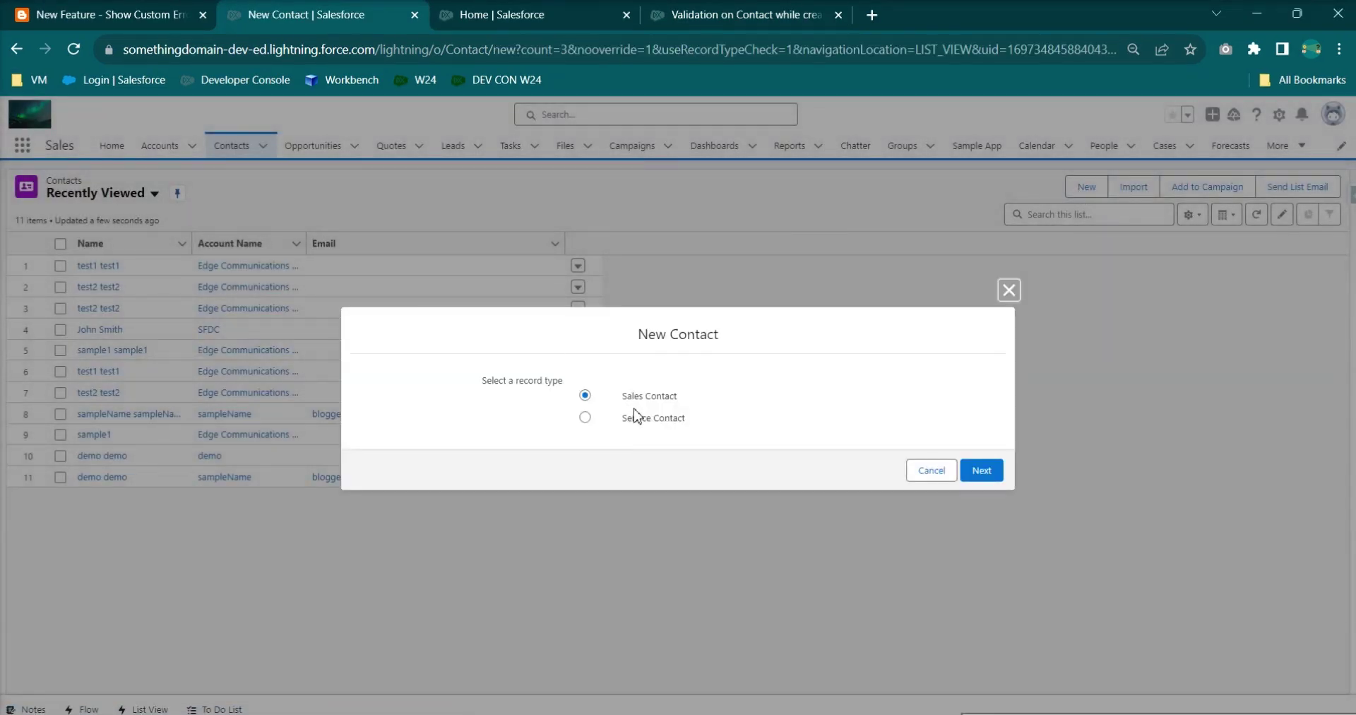
click(981, 470)
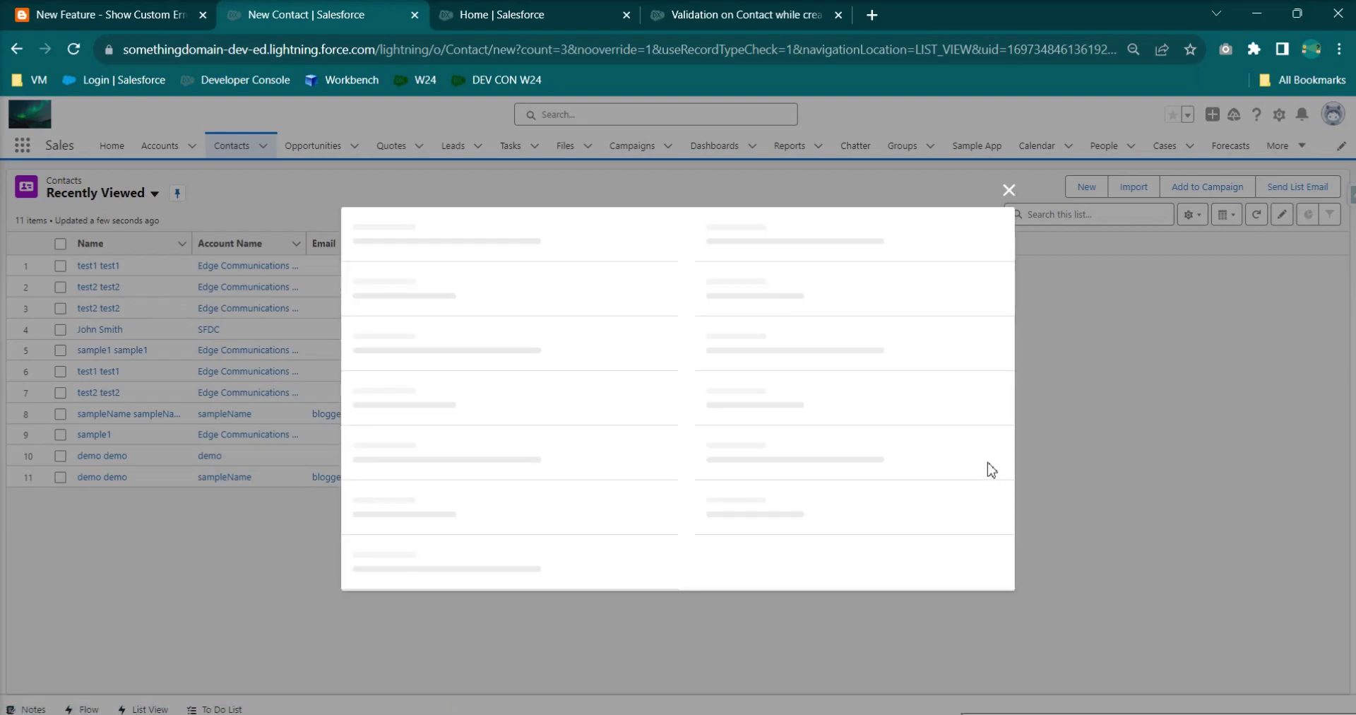
Step: Fill in the contact's first and last name and try to save the record with the Phone field empty
click(521, 298)
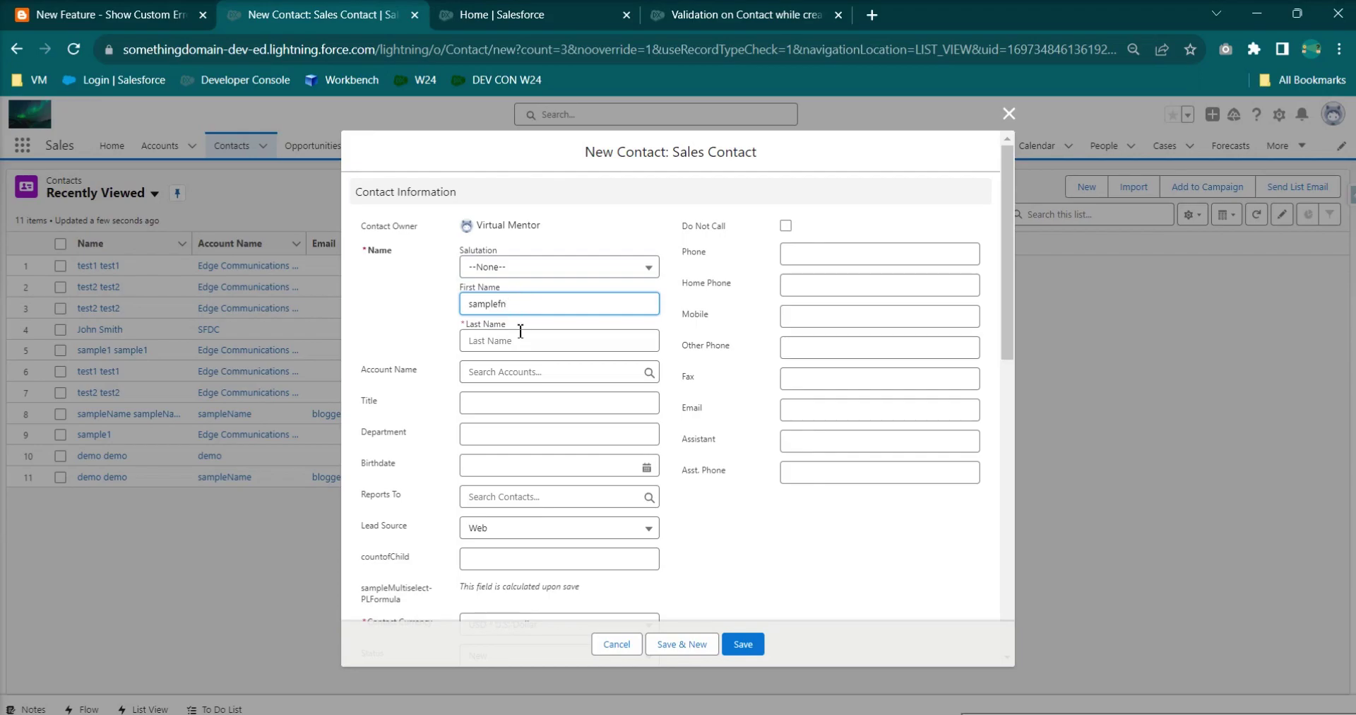
click(521, 331)
text(sampleln)
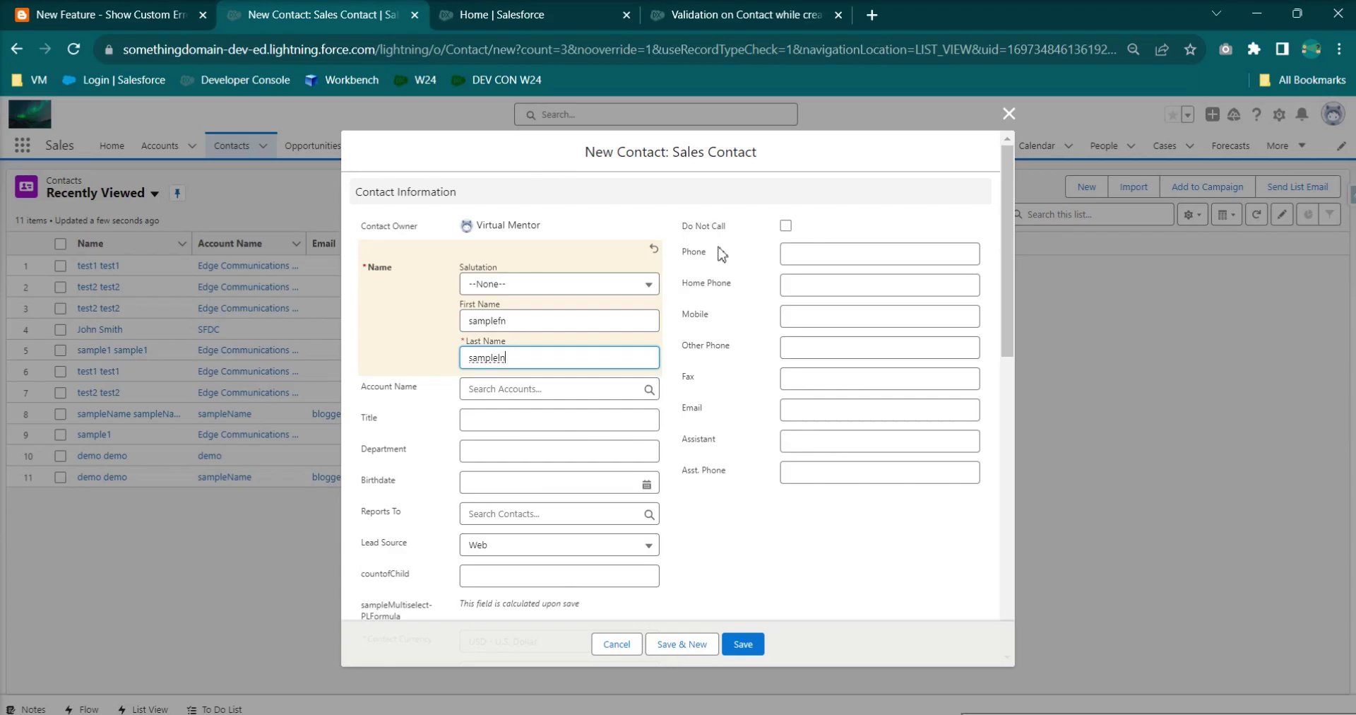
drag(748, 258, 676, 262)
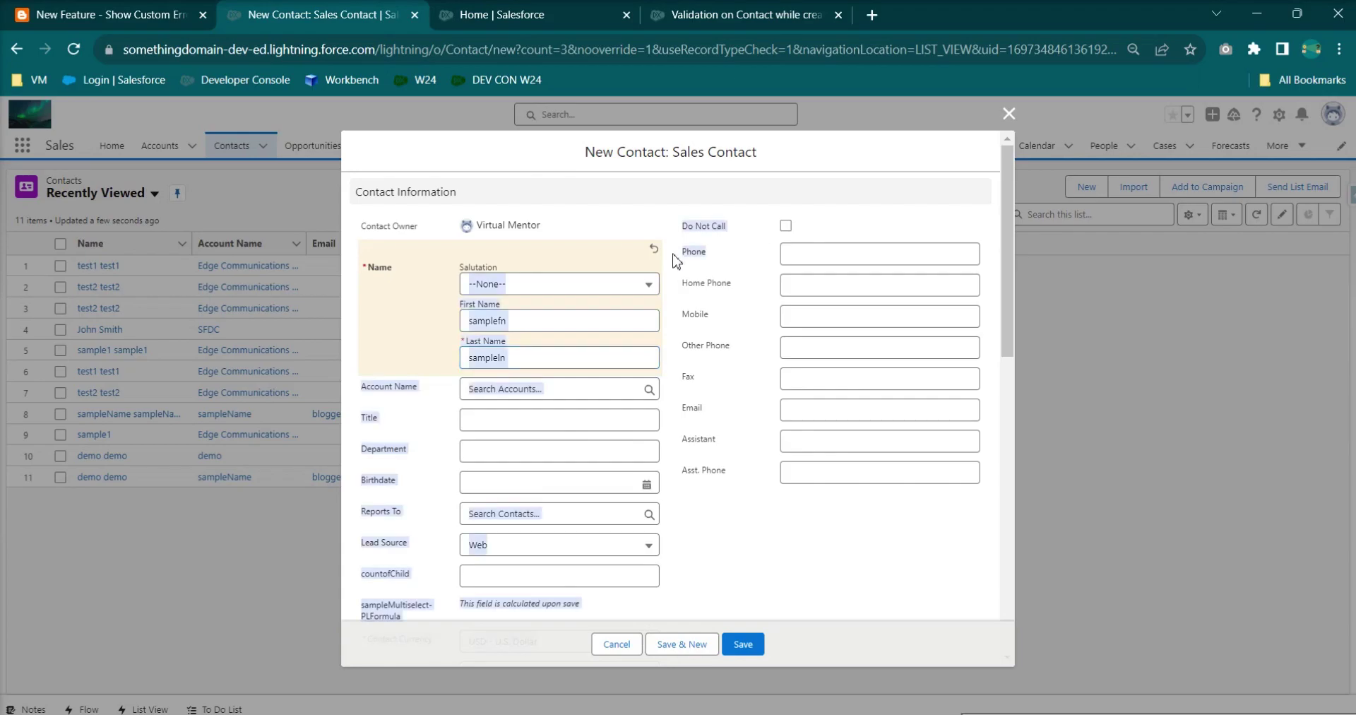
click(743, 643)
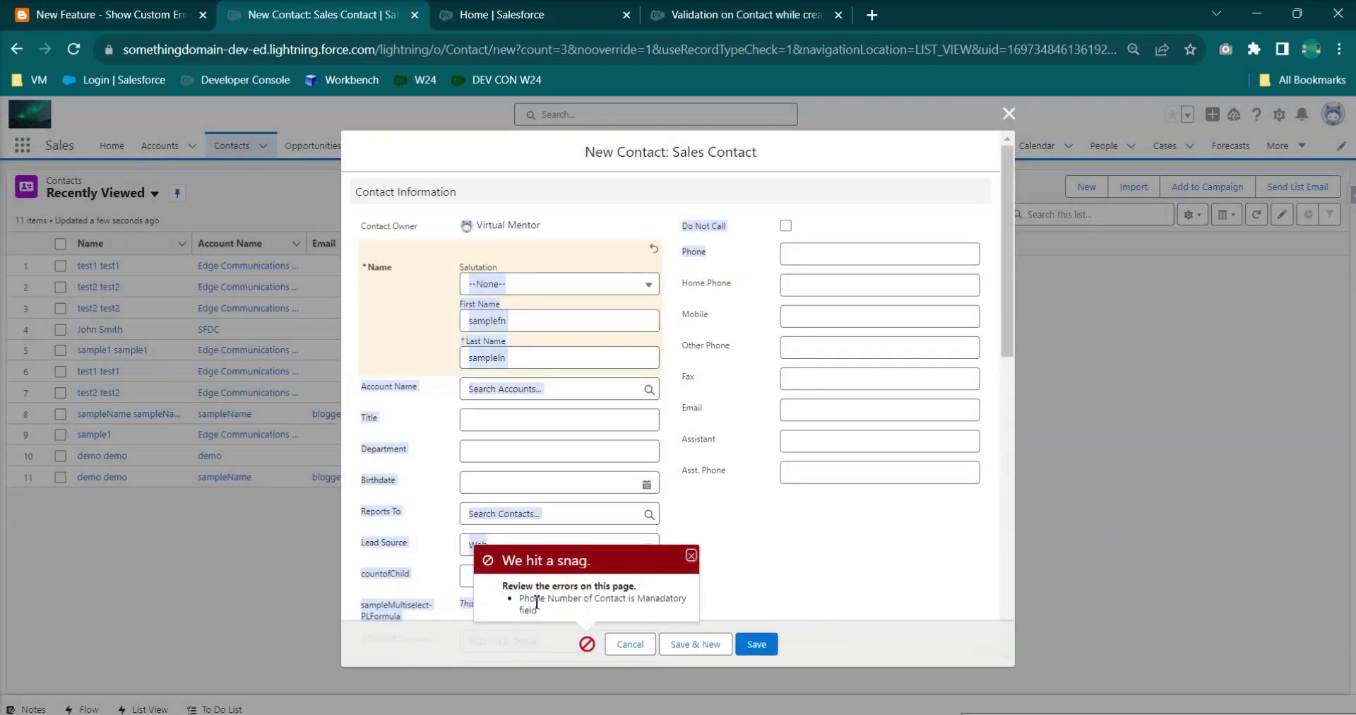
drag(537, 601, 565, 614)
Step: Fill in the contact's phone number and save the record
click(876, 254)
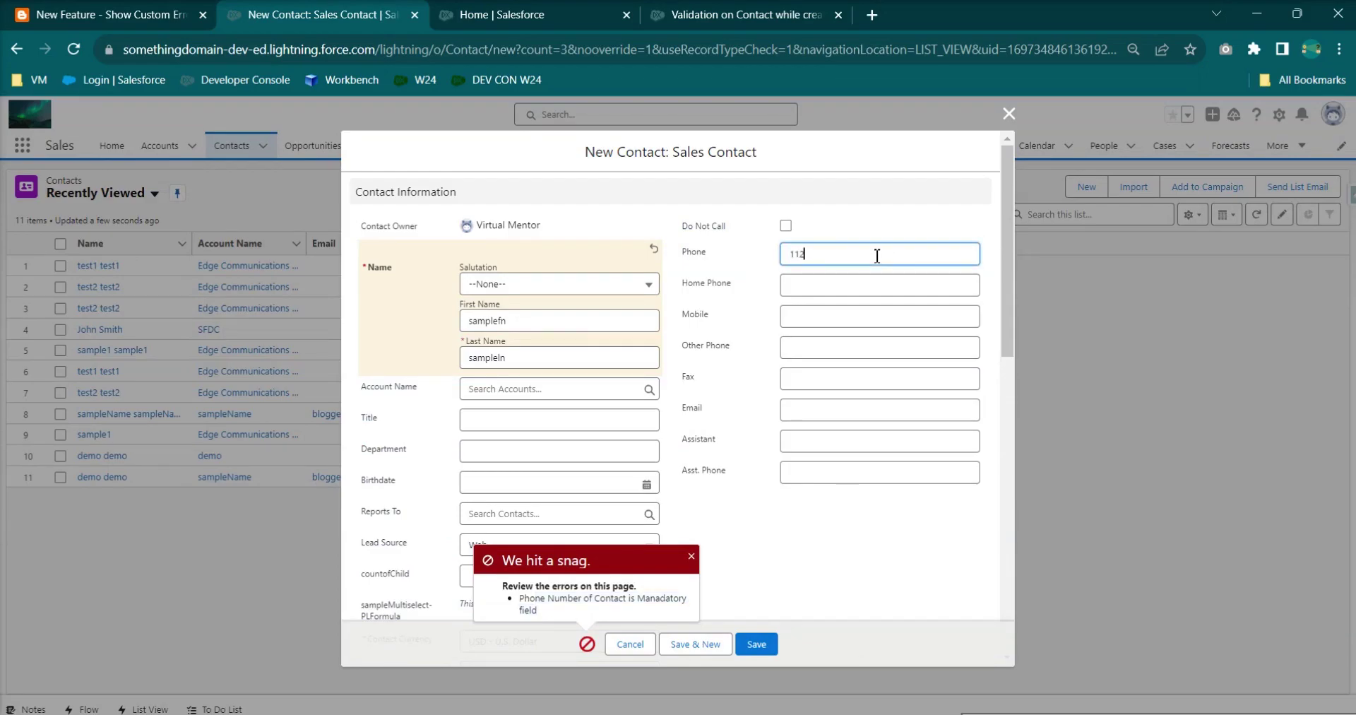
click(756, 643)
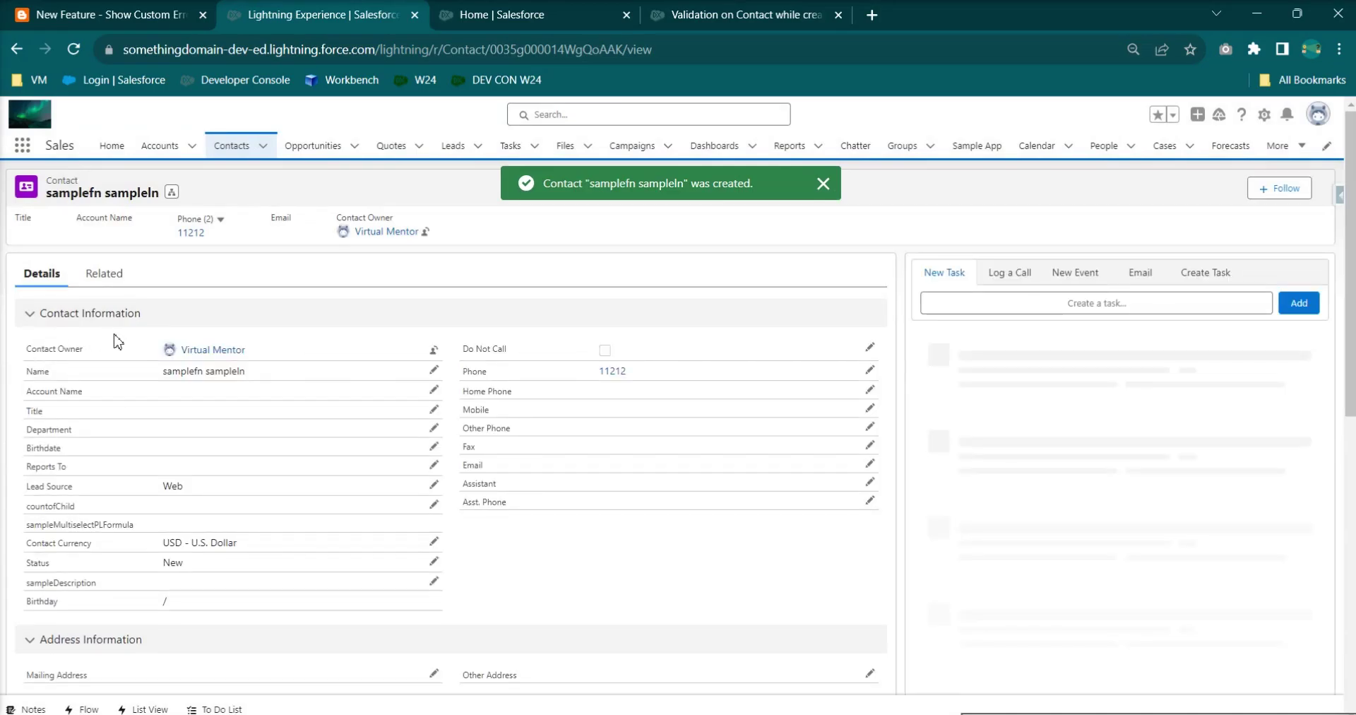
Step: Examine the new contact's related cases for the case created by the flow
click(106, 274)
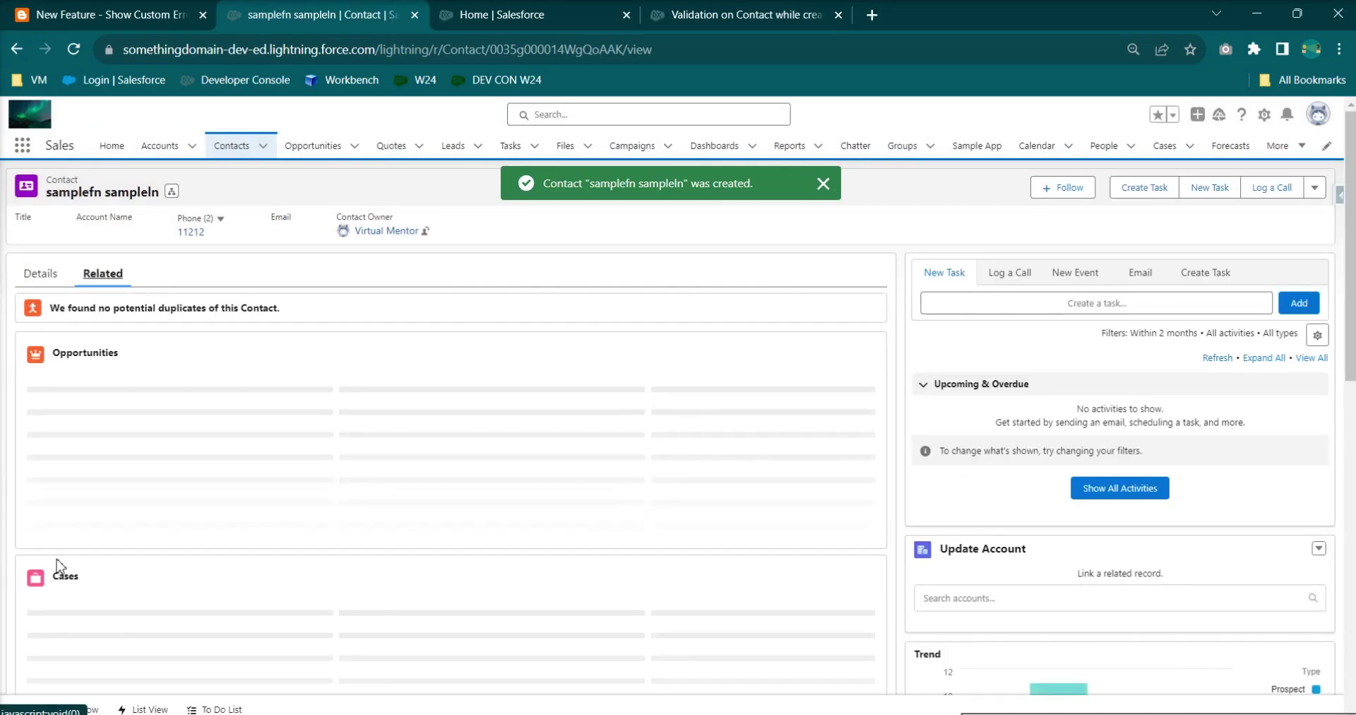
scroll(130, 538, down, 1)
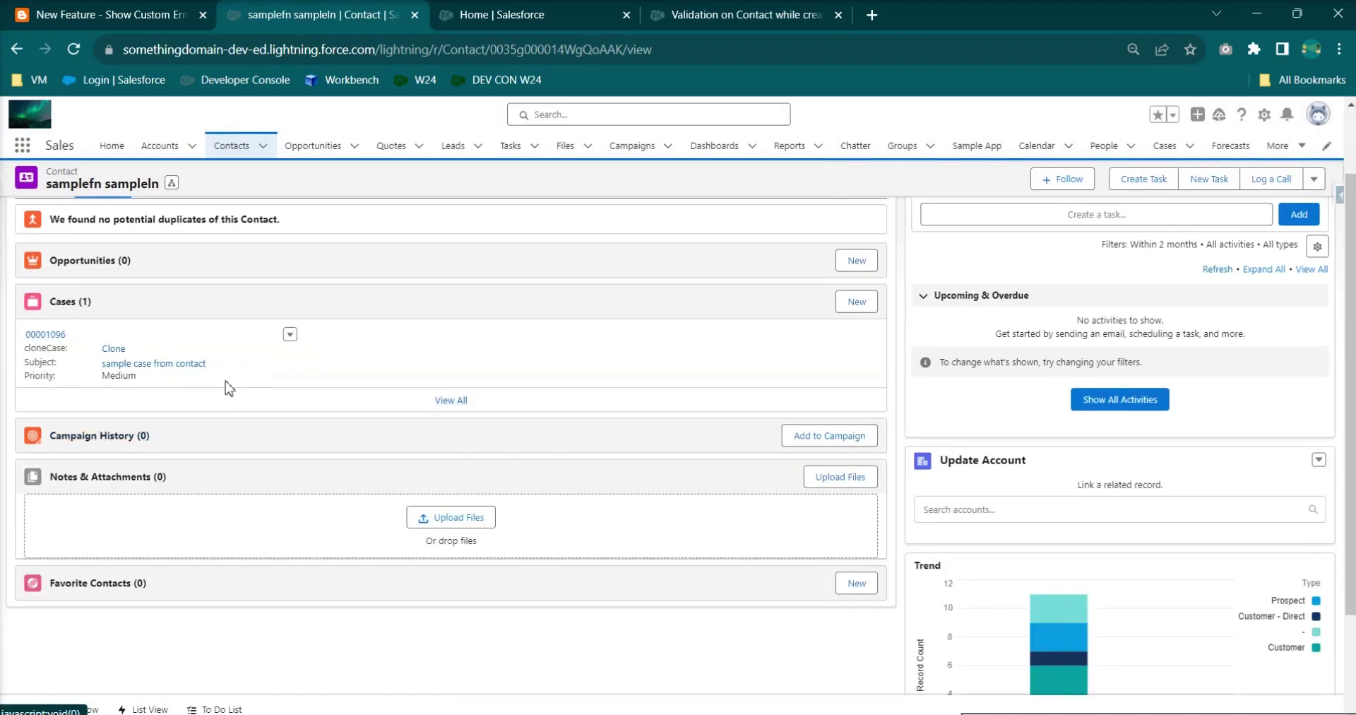
drag(227, 384, 53, 348)
key(ctrl+plus)
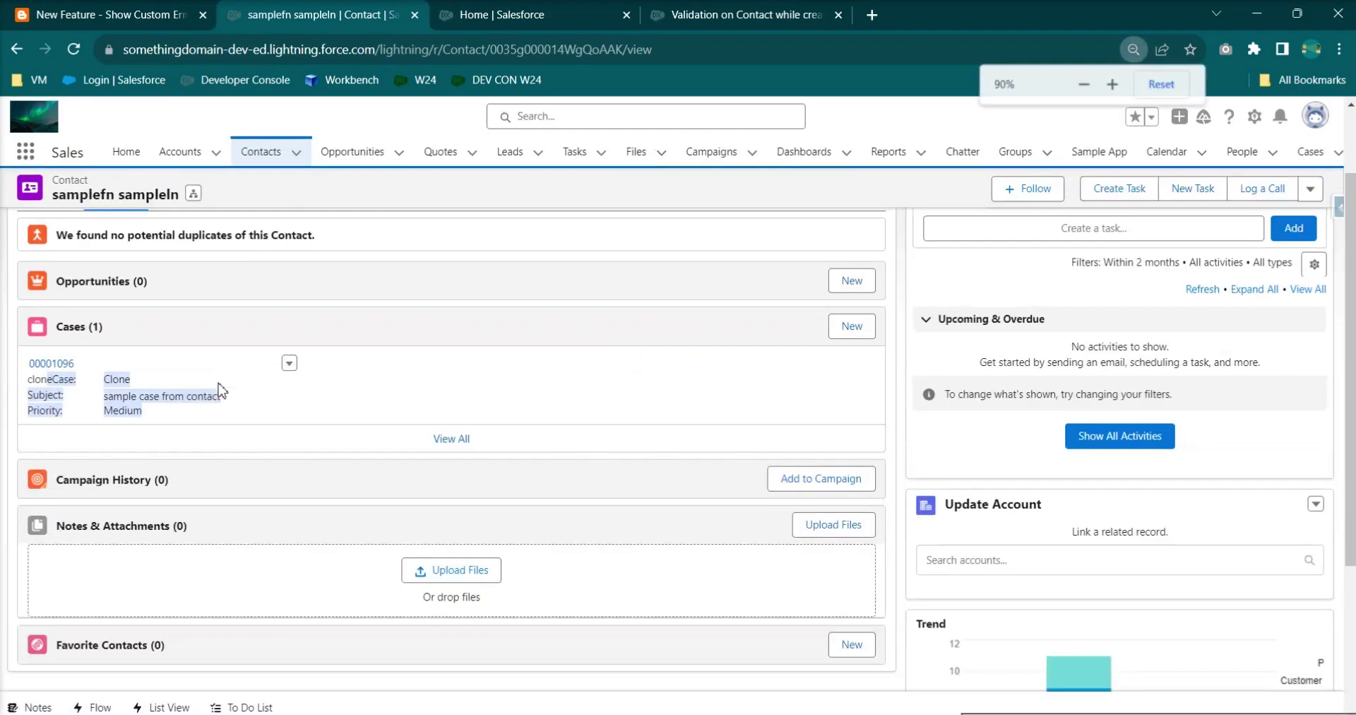